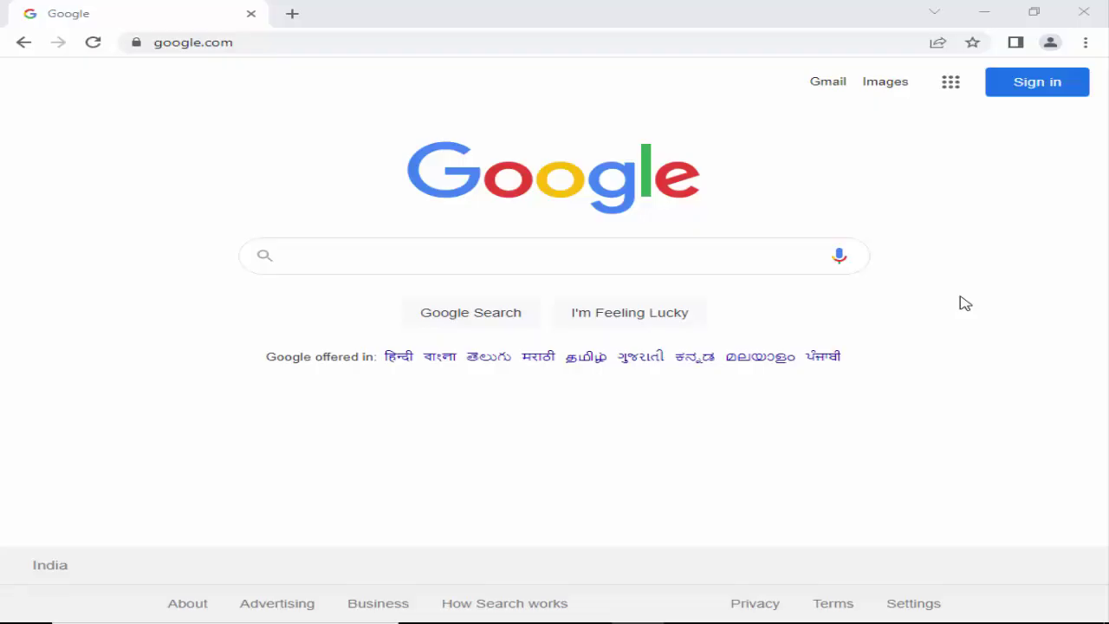
Sign in to Google in Chrome with the account's e-mail address and password.
click(1039, 86)
click(528, 315)
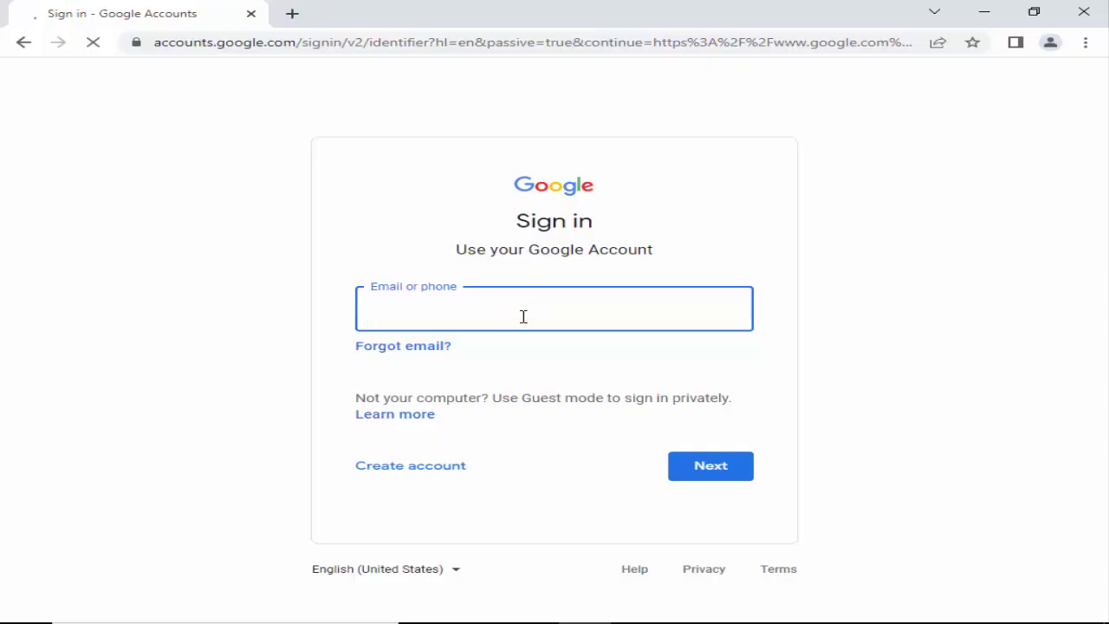
click(692, 477)
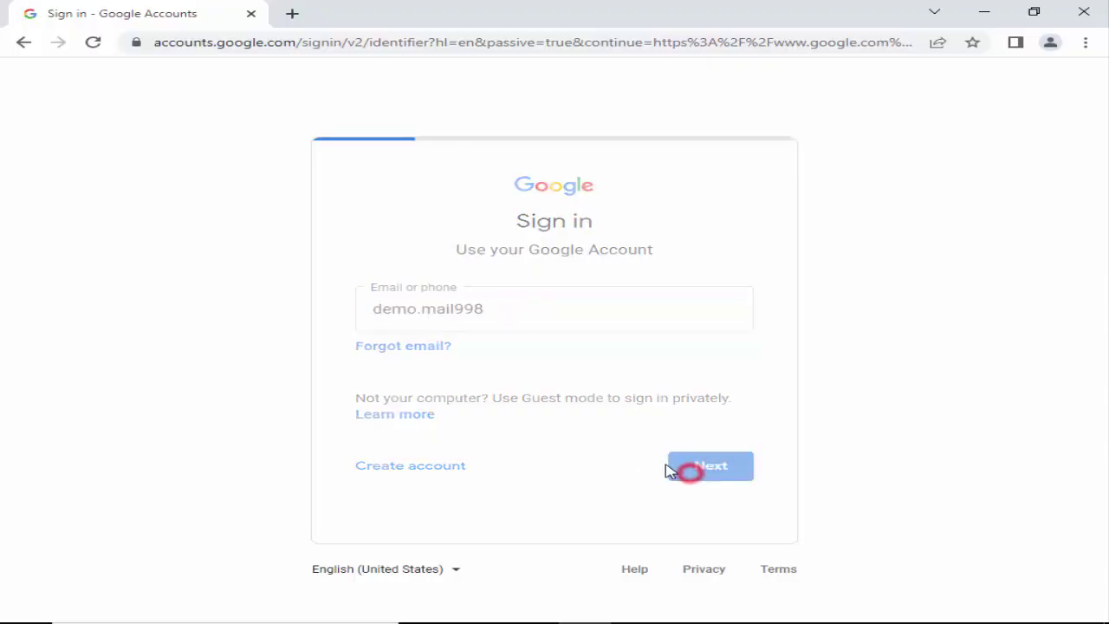
click(534, 332)
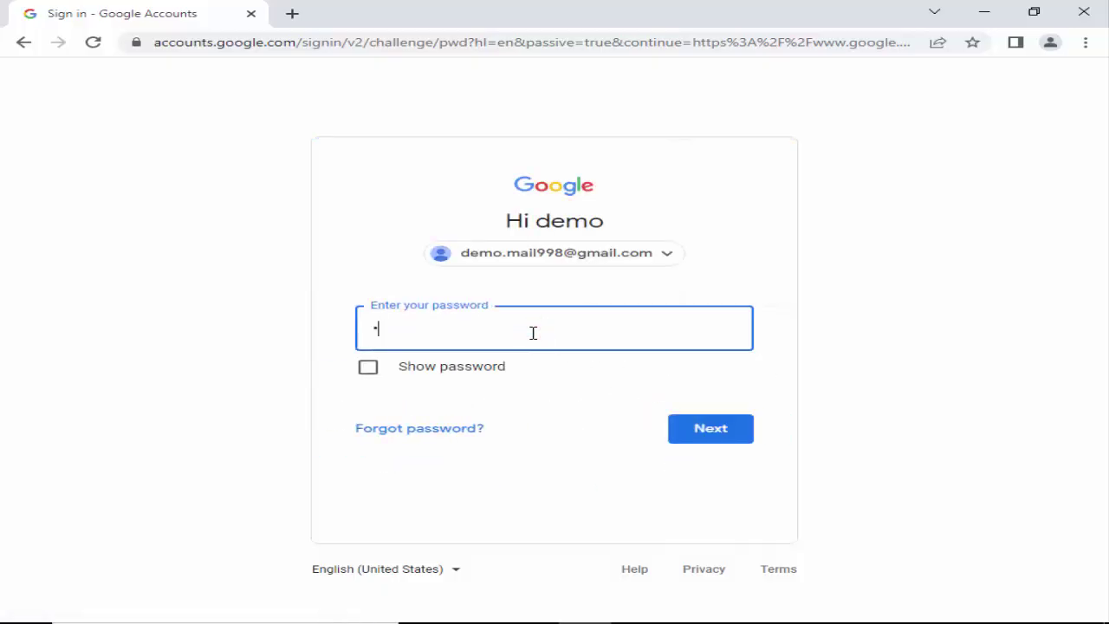
text(34)
key(Return)
Search Google for 'tekla campus'.
click(436, 255)
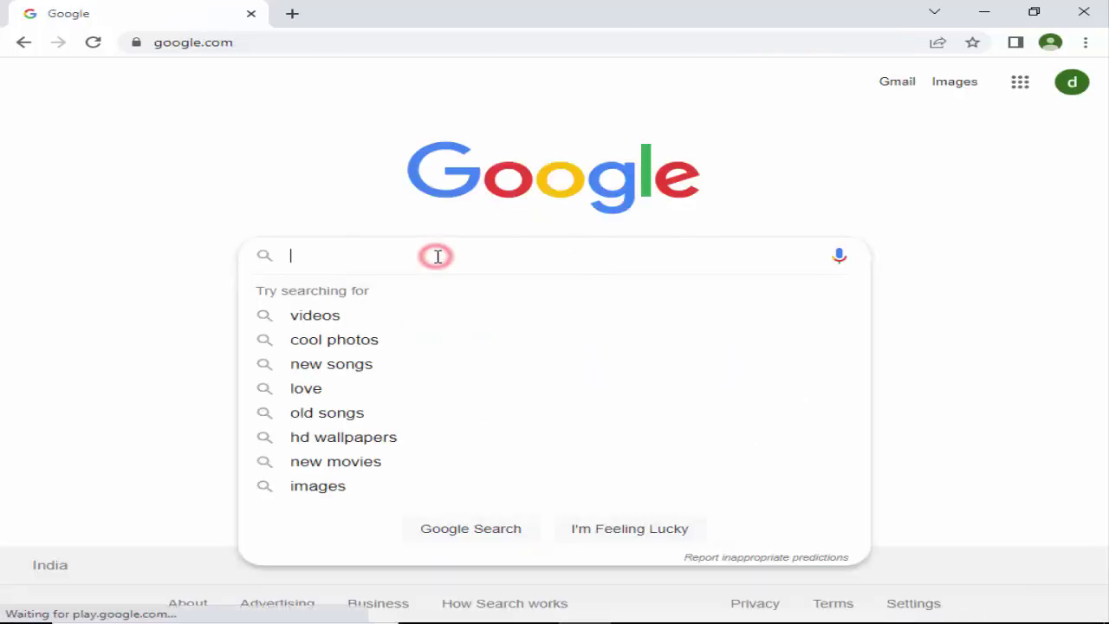
text(tekla )
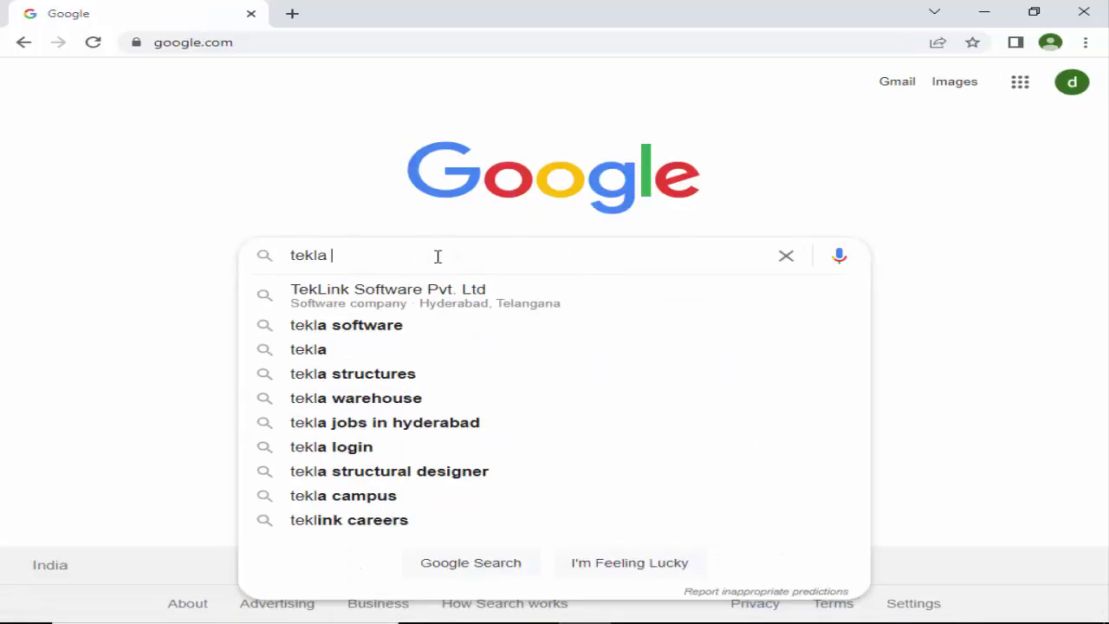
text(campus)
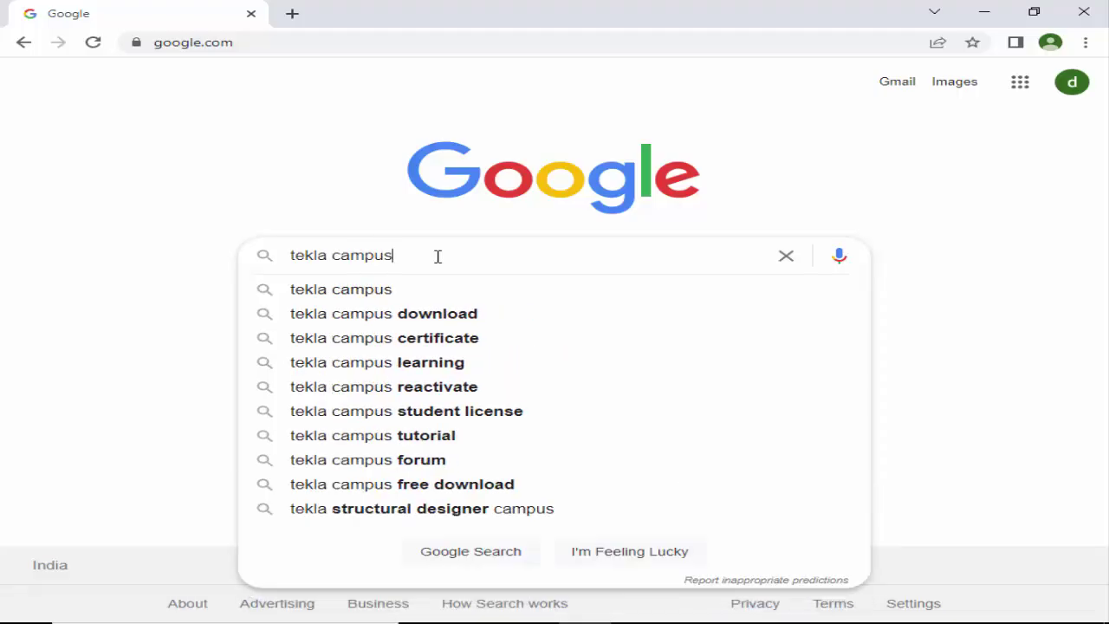
key(Return)
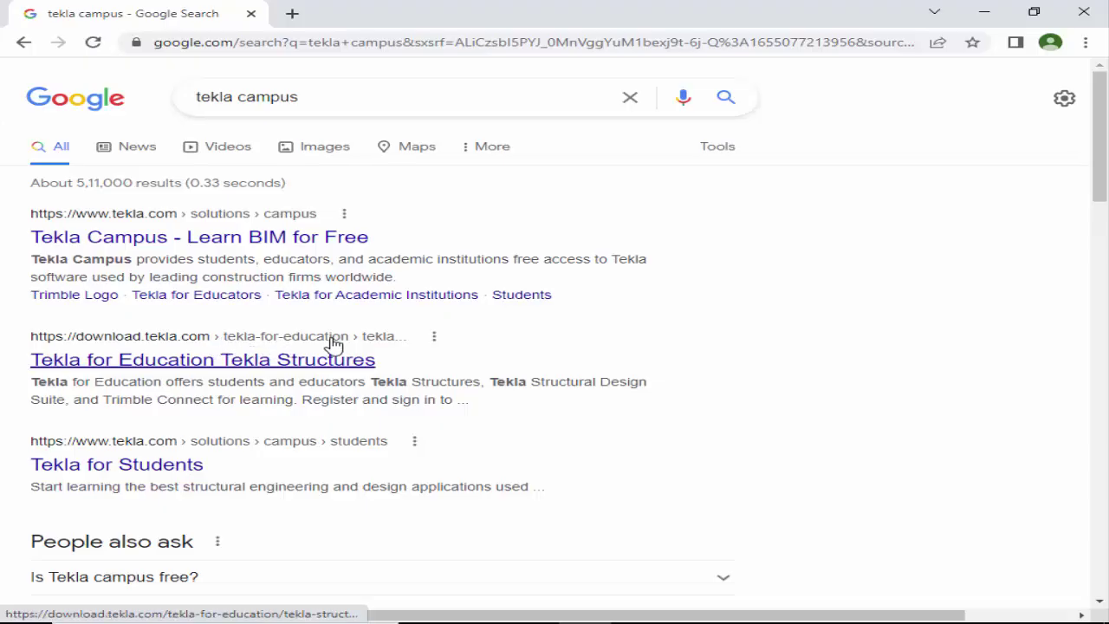
Open the Tekla for Education Tekla Structures page and start the Register step.
click(129, 364)
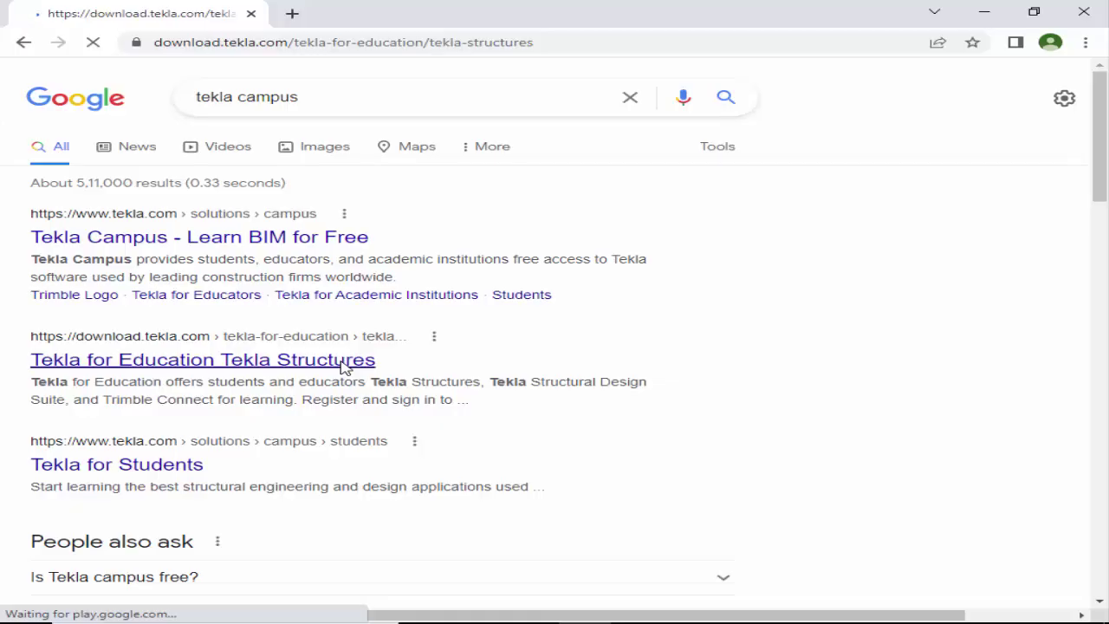
scroll(364, 364, down, 3)
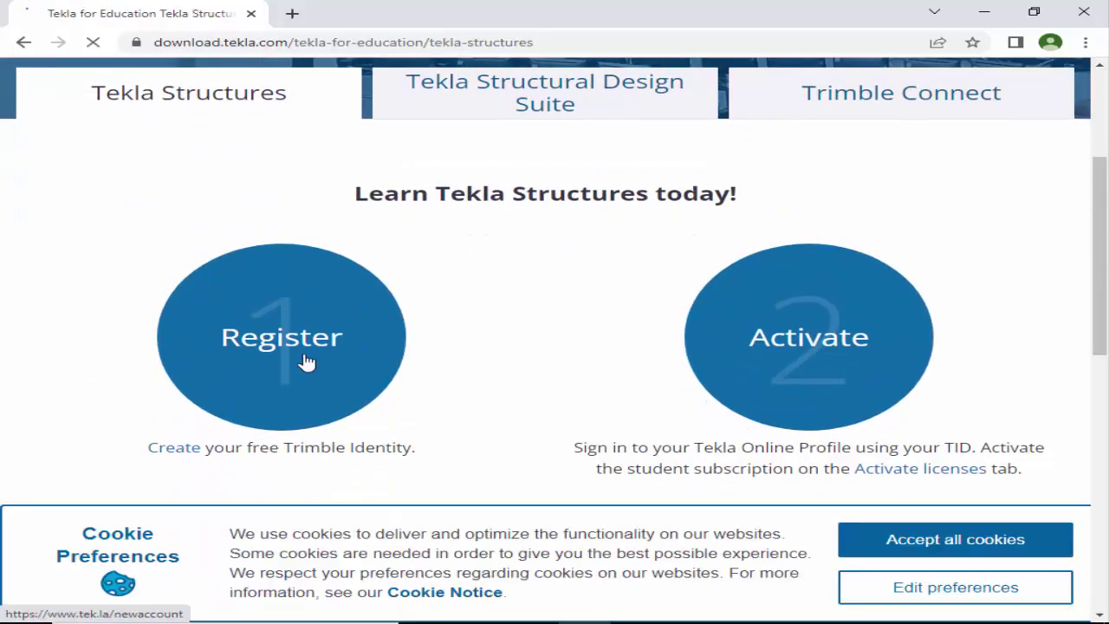
click(291, 348)
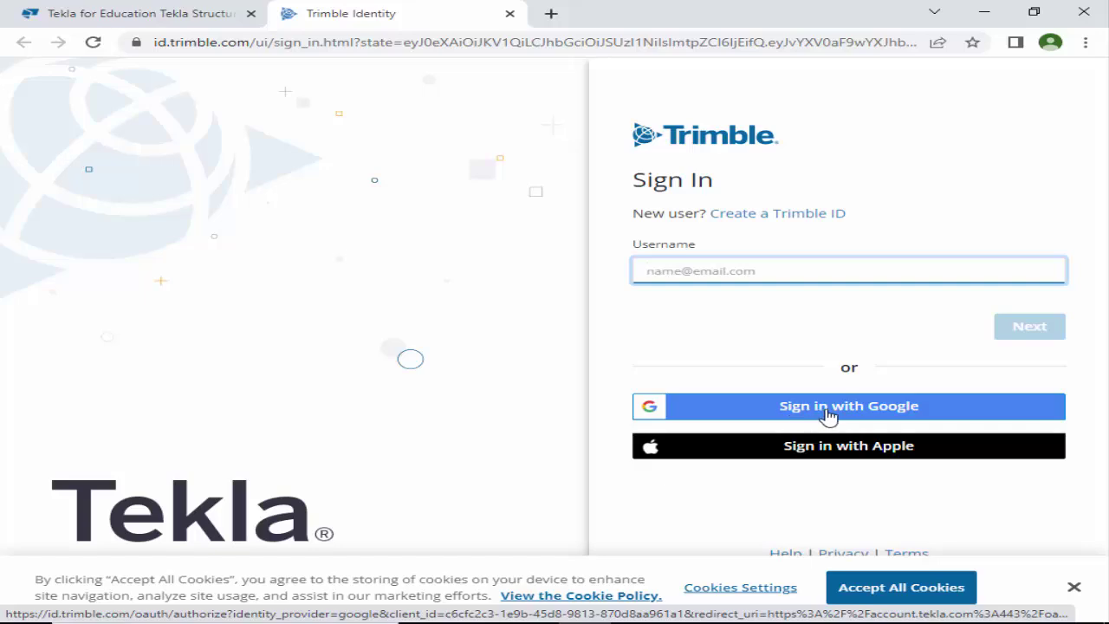
Sign in to Trimble Identity using the already signed-in Google account.
click(884, 411)
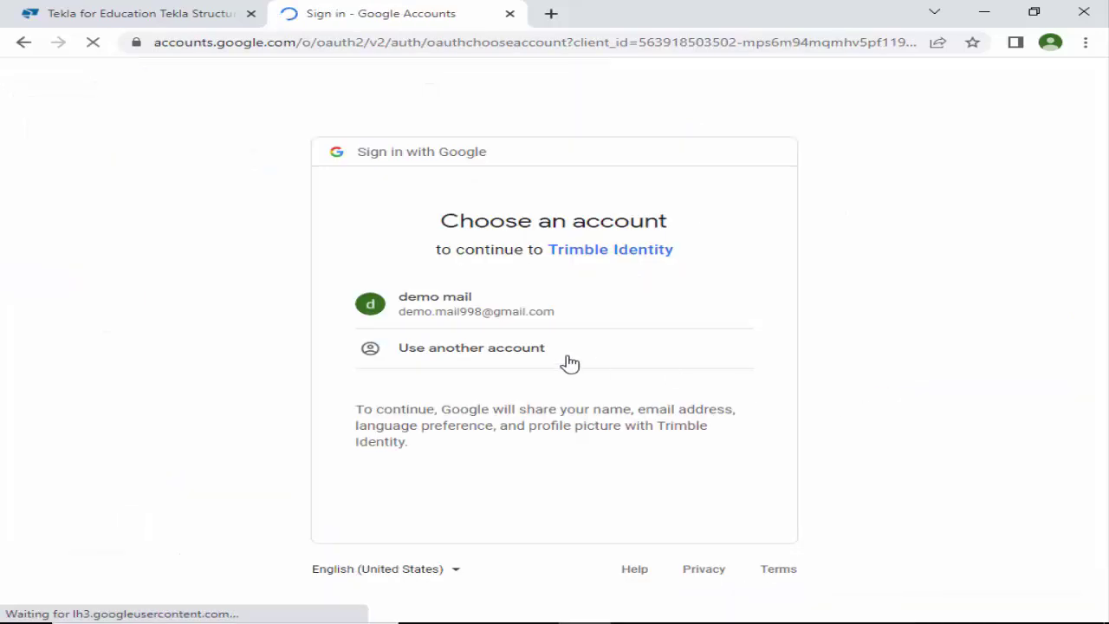
click(438, 301)
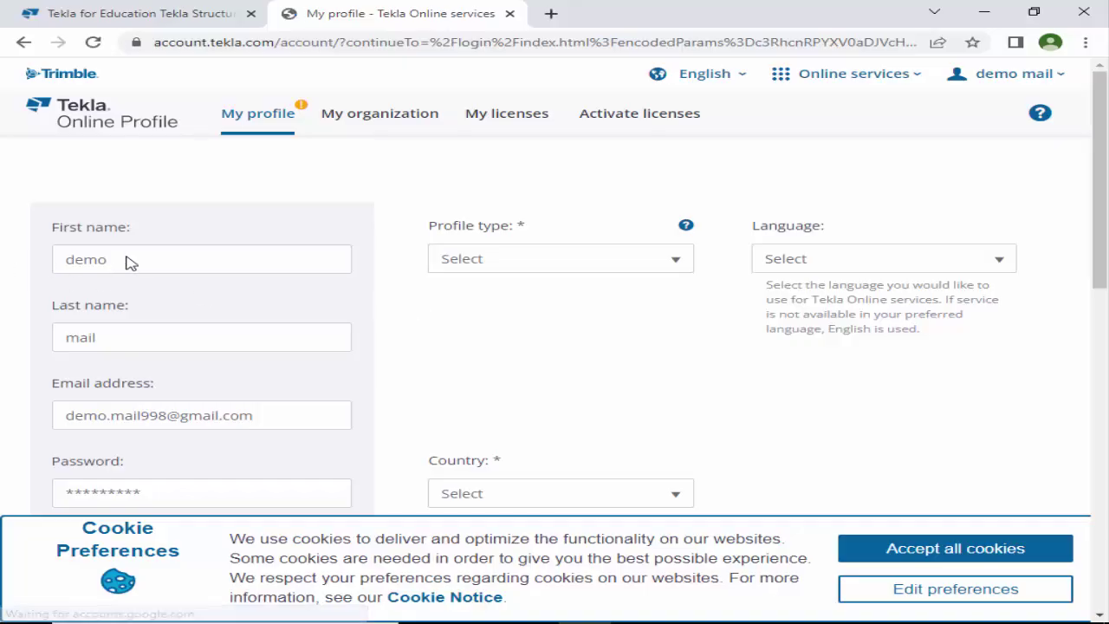
Make initial selections on the Tekla Online Profile form.
click(113, 256)
click(121, 329)
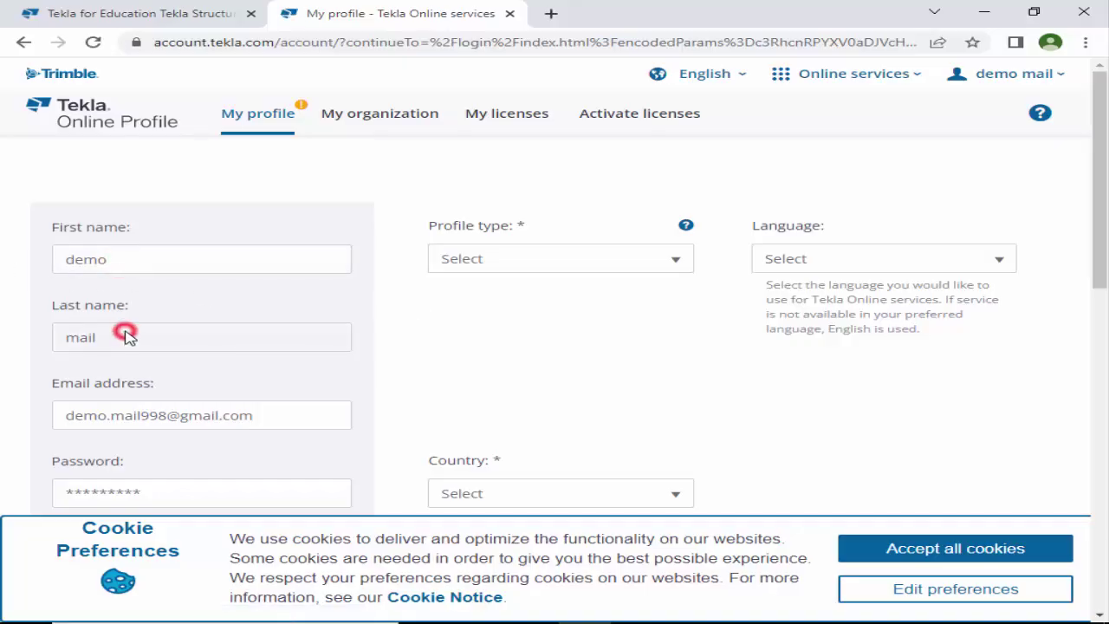
scroll(182, 360, down, 1)
click(172, 408)
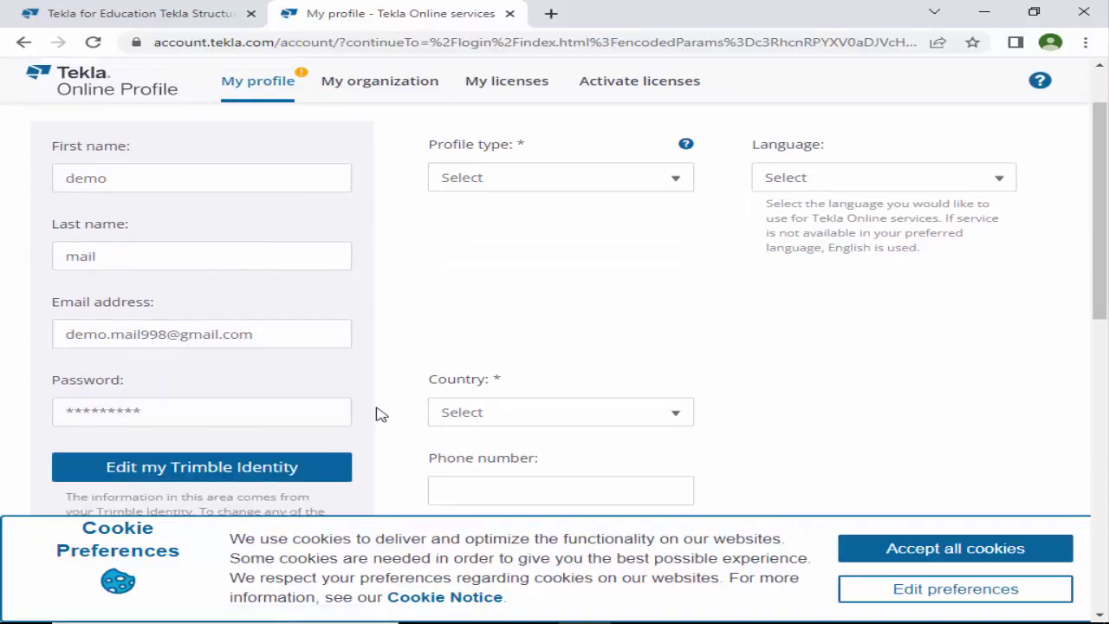
scroll(386, 412, up, 1)
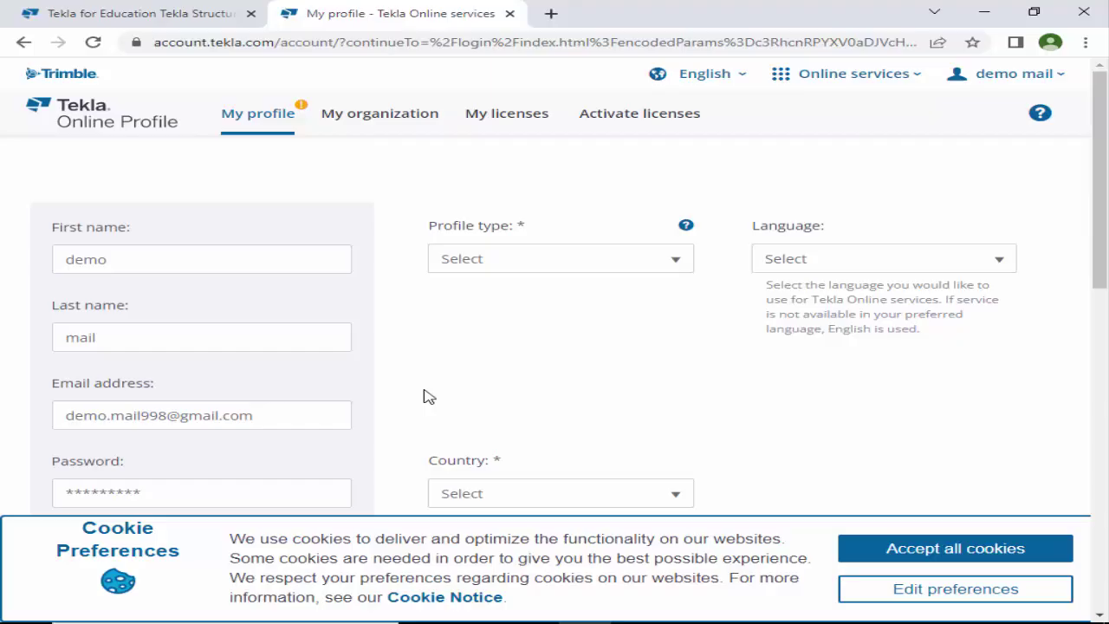
Set profile type Educational, role Student, area of study Civil Engineering, and start the institute name.
click(536, 257)
click(523, 293)
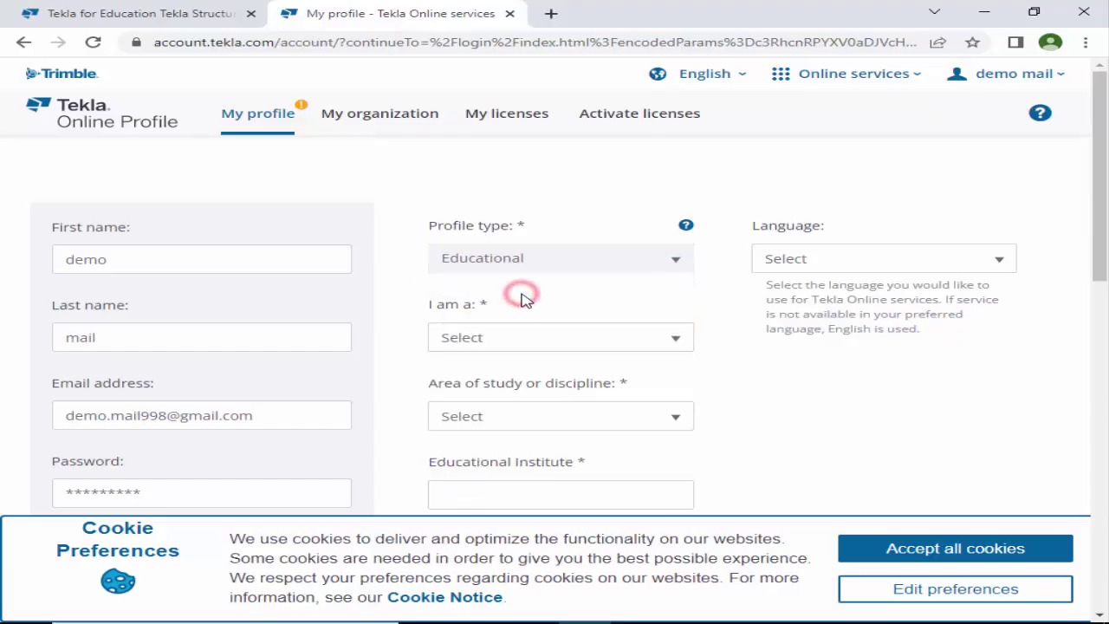
click(496, 341)
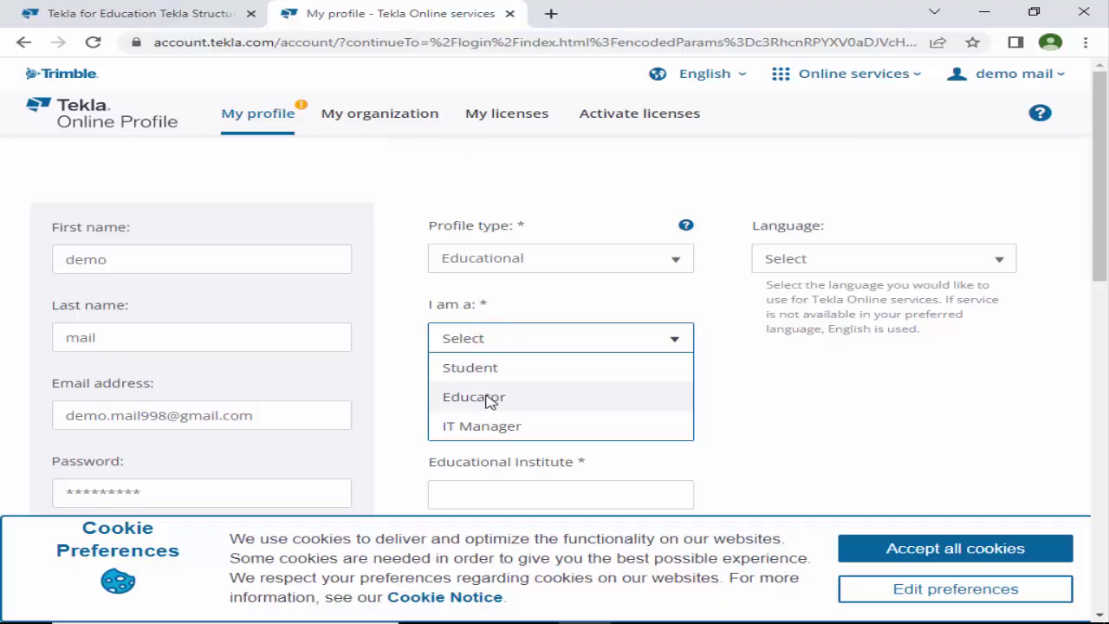
click(491, 368)
scroll(639, 372, down, 2)
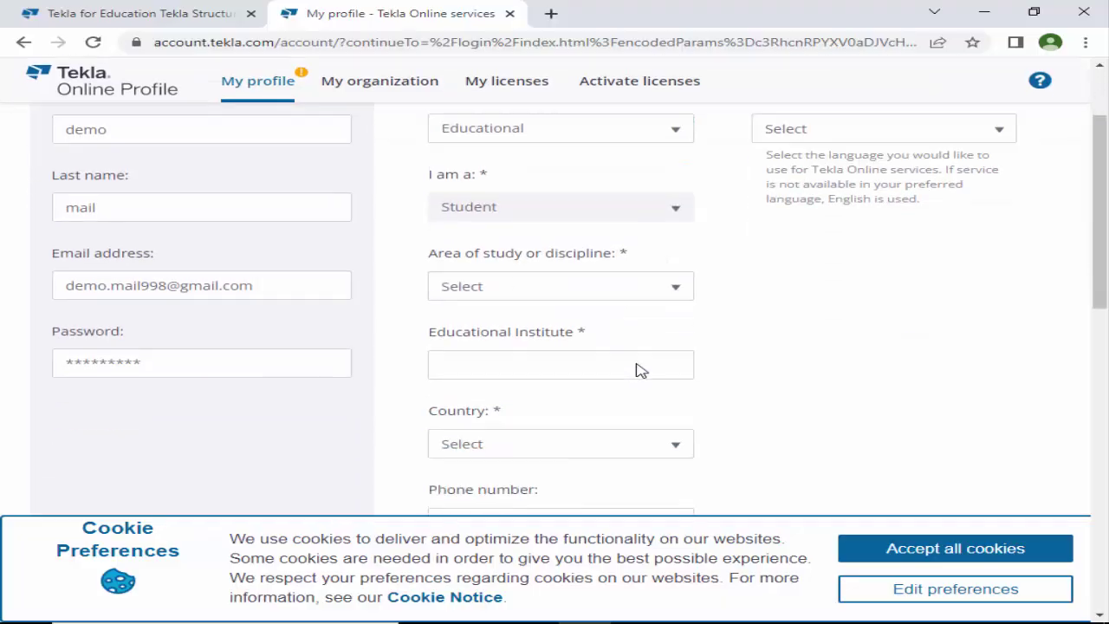
click(525, 256)
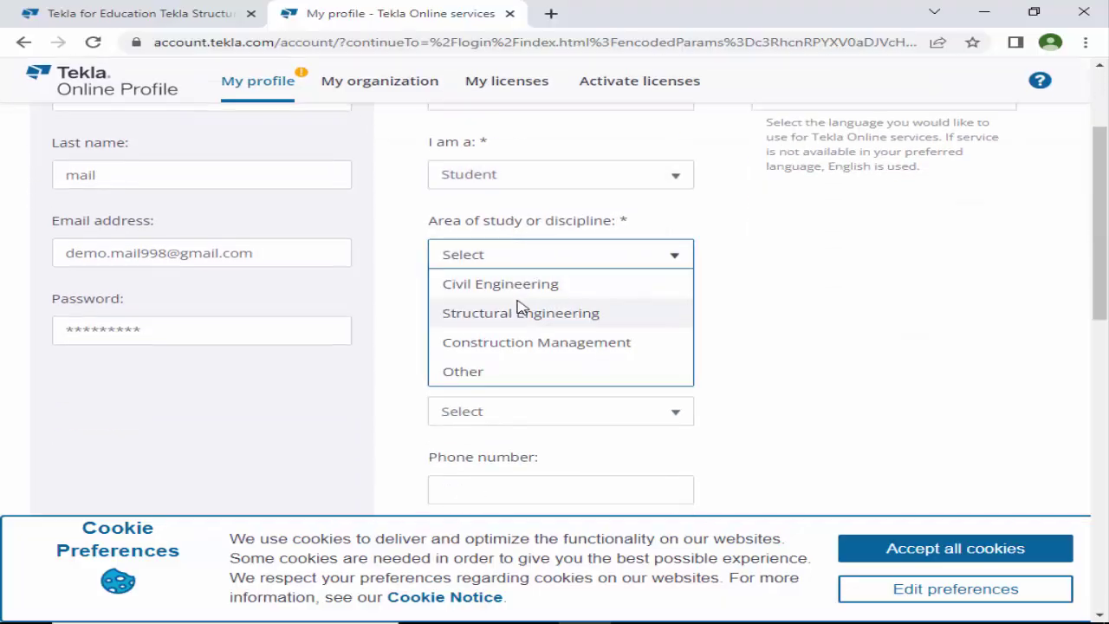
click(539, 286)
click(536, 336)
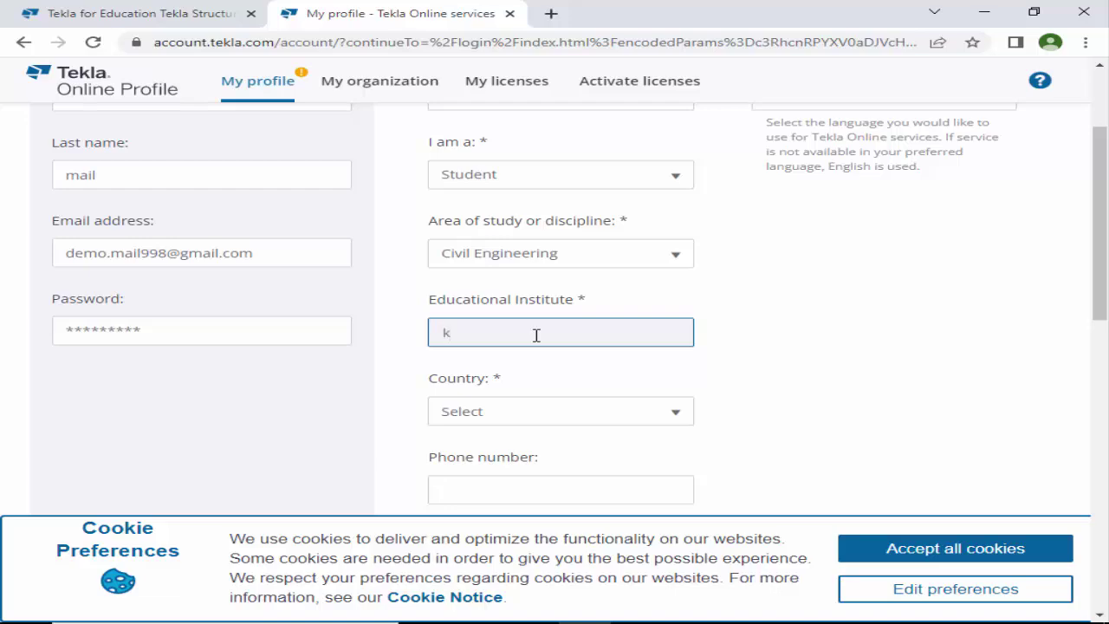
Set the country to India on the profile form.
click(528, 414)
scroll(558, 416, down, 1)
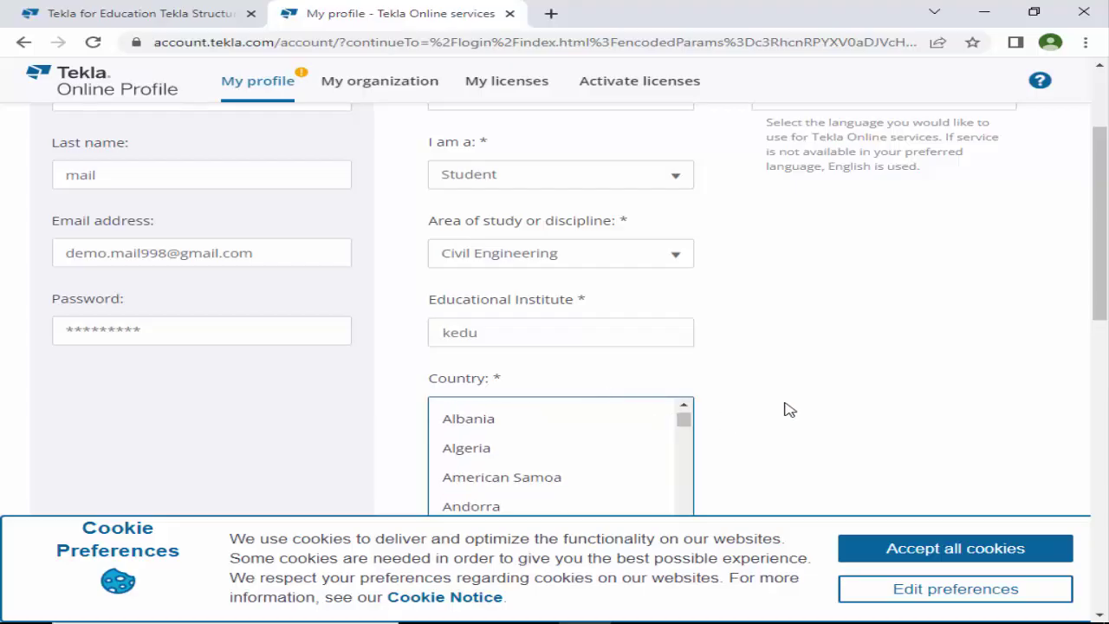
scroll(786, 408, down, 3)
scroll(557, 275, down, 3)
scroll(559, 272, down, 8)
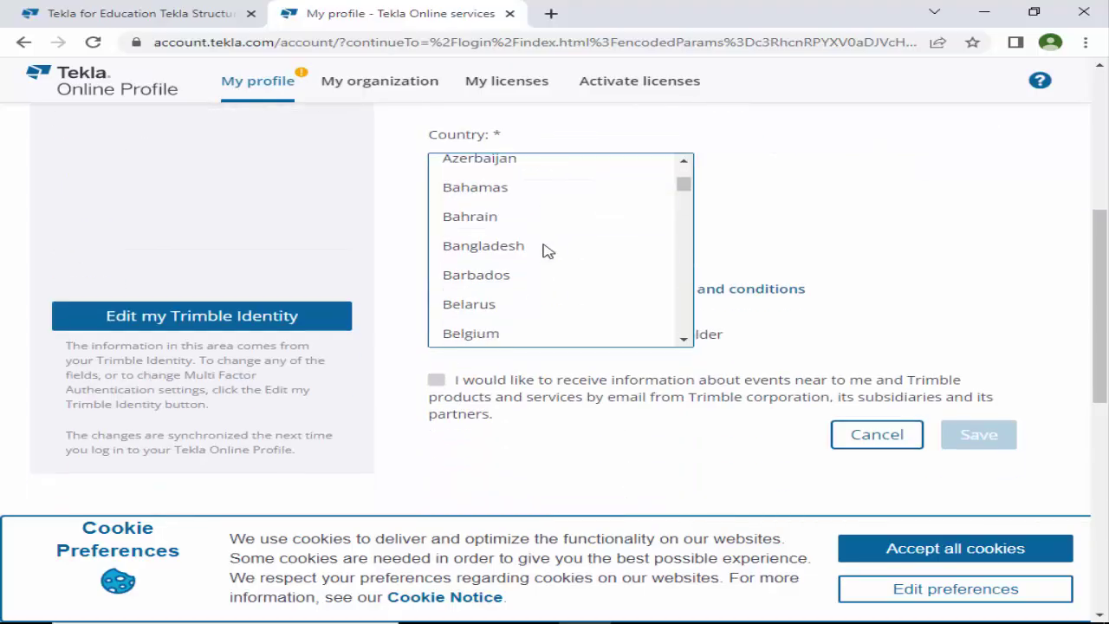
scroll(542, 260, down, 12)
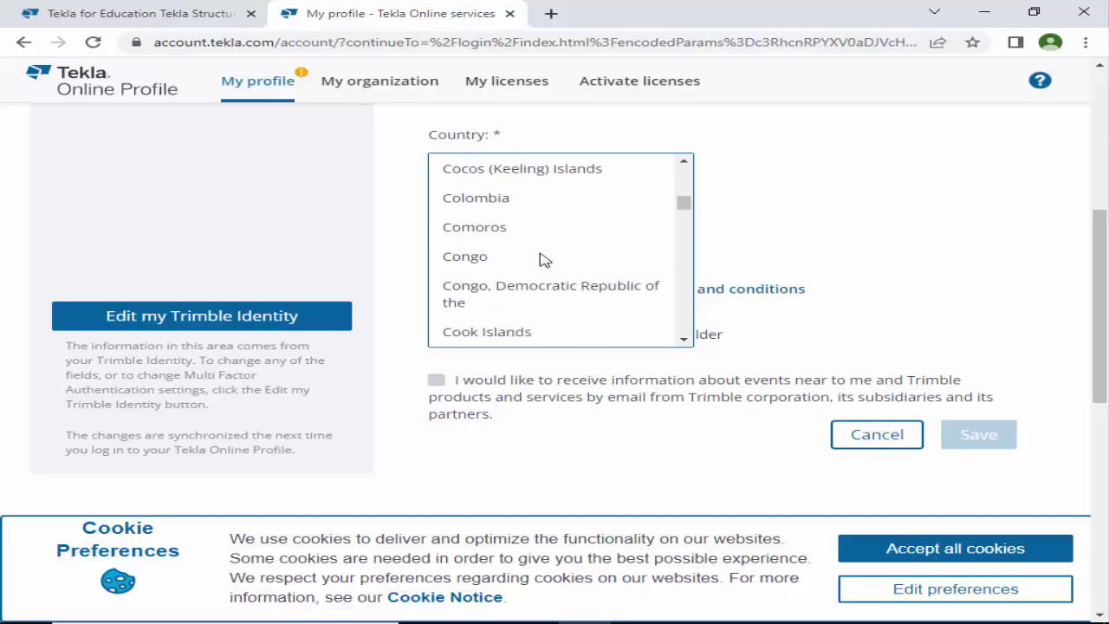
scroll(542, 265, down, 9)
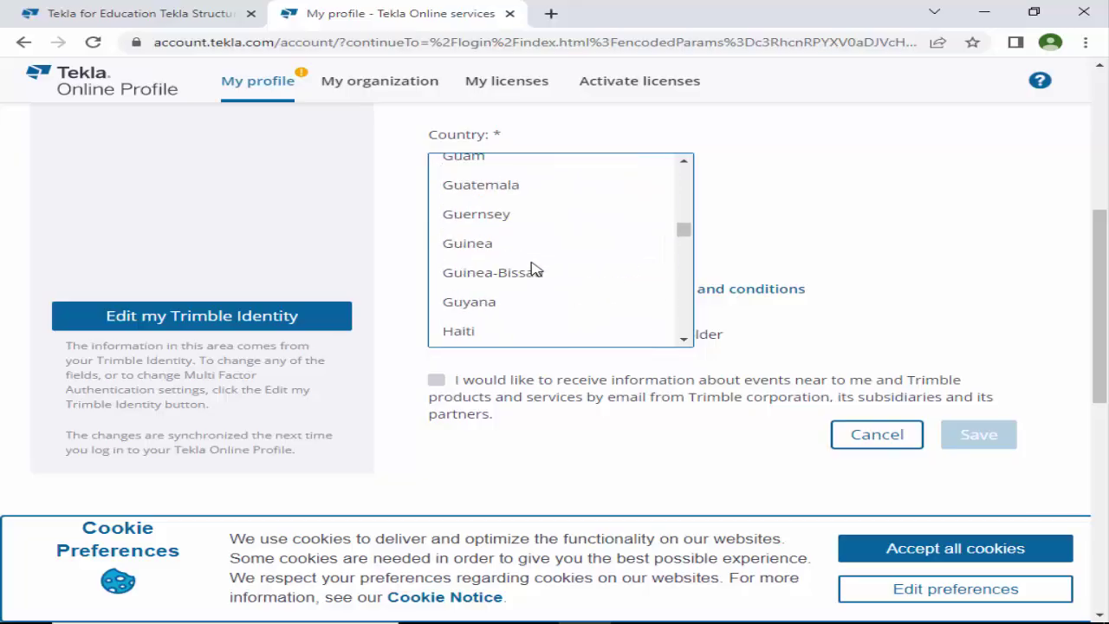
scroll(520, 272, up, 1)
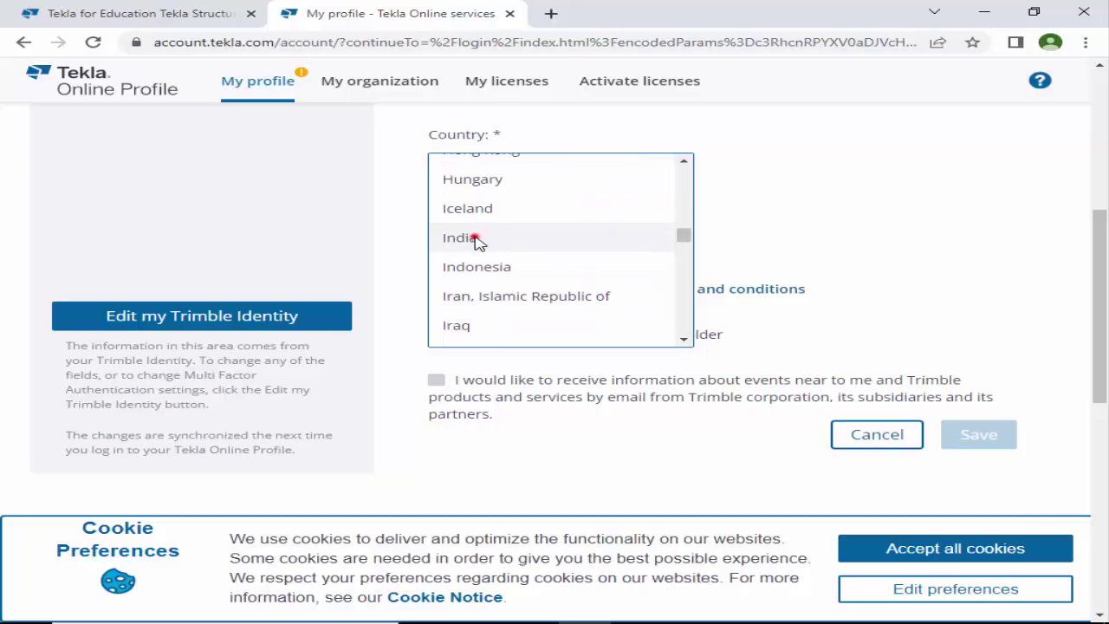
click(477, 241)
scroll(745, 243, up, 1)
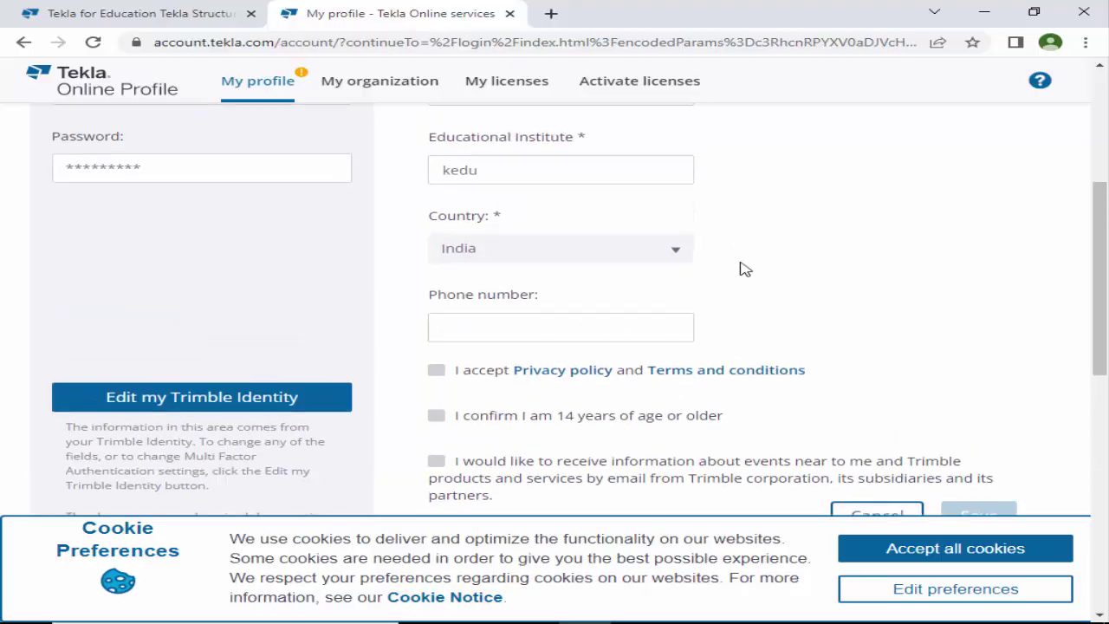
Accept the privacy policy and terms, confirm age 14 or older, and opt in to Trimble emails.
click(517, 325)
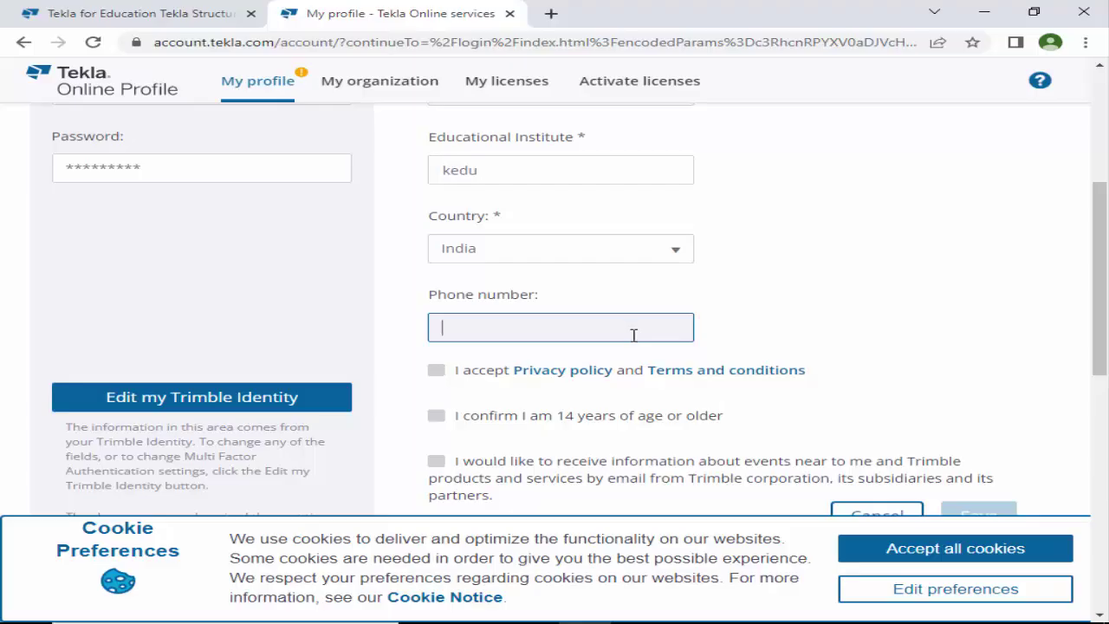
click(438, 371)
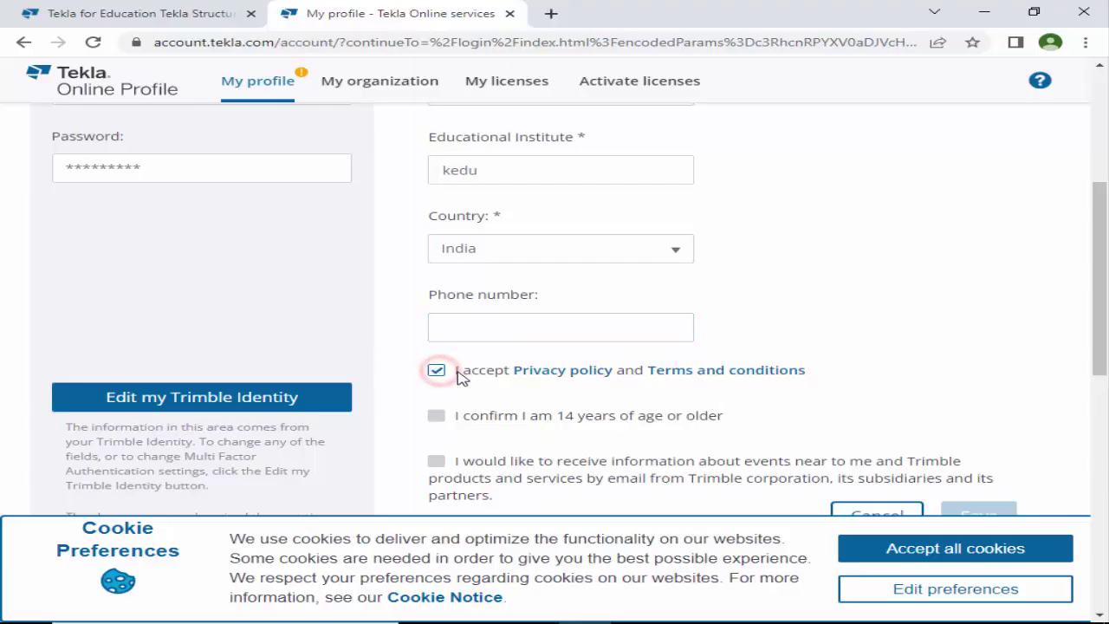
click(436, 417)
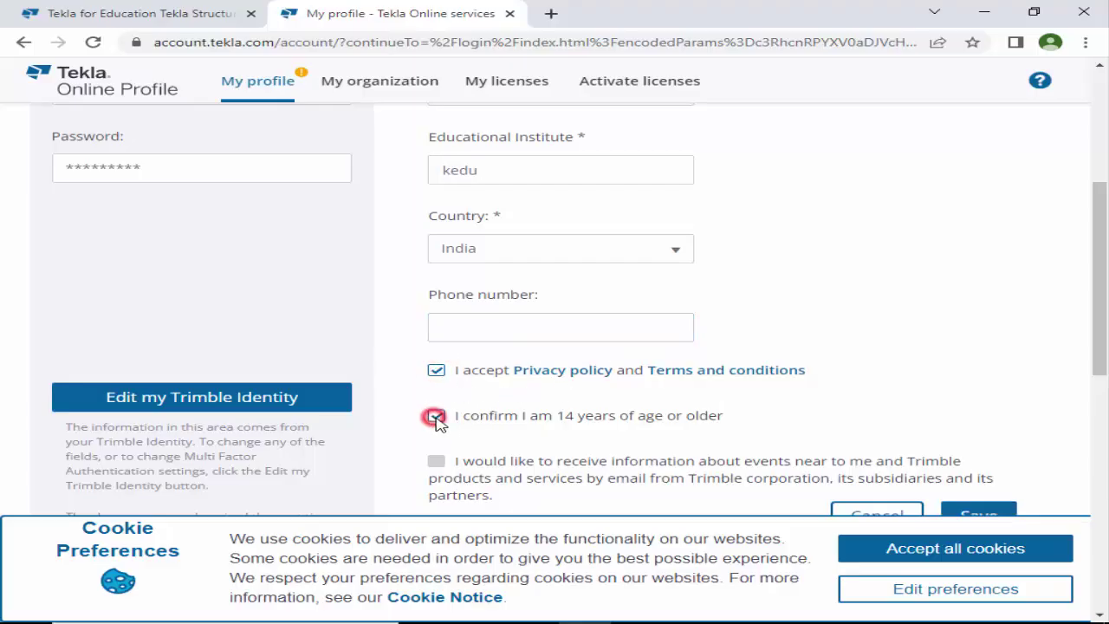
click(436, 463)
scroll(592, 440, down, 1)
Save the profile, then activate the Tekla Student subscription after accepting its terms.
click(980, 436)
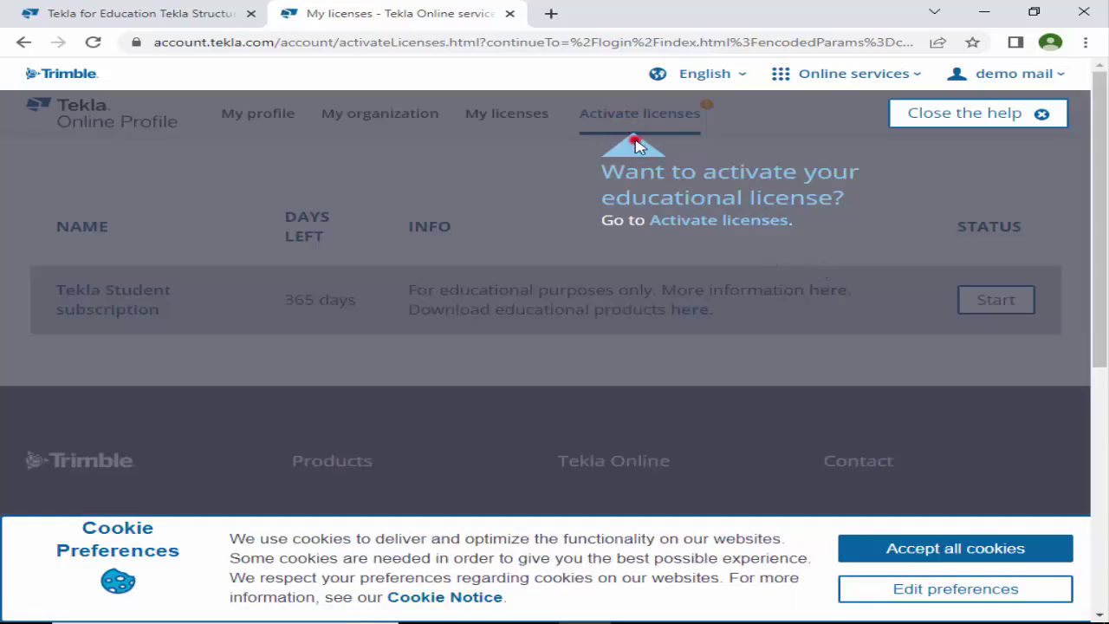
click(700, 225)
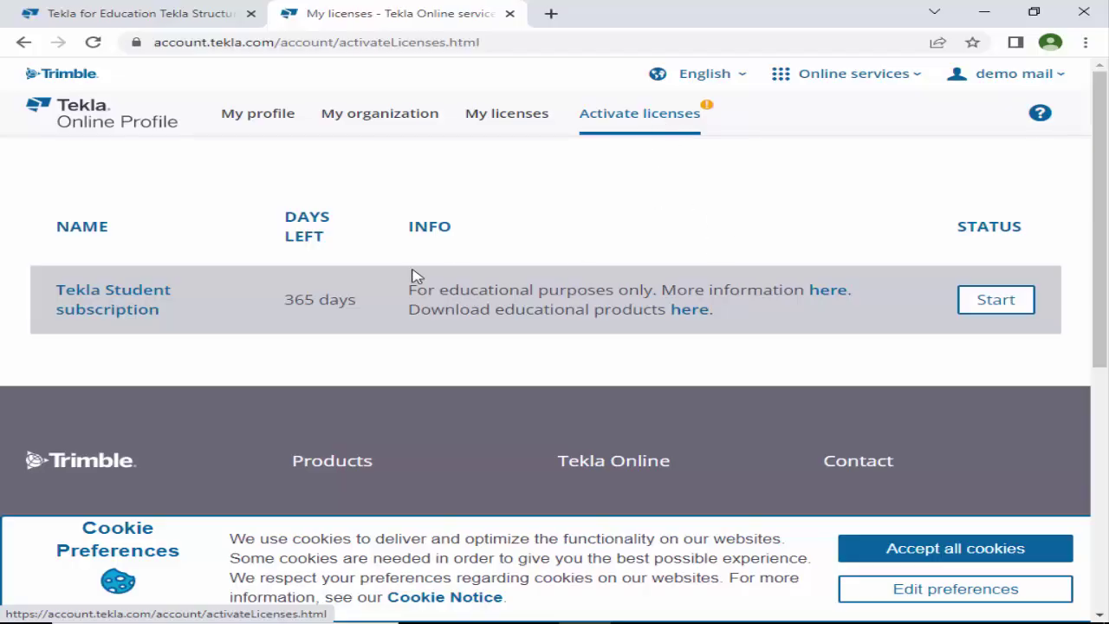
click(194, 303)
click(1002, 308)
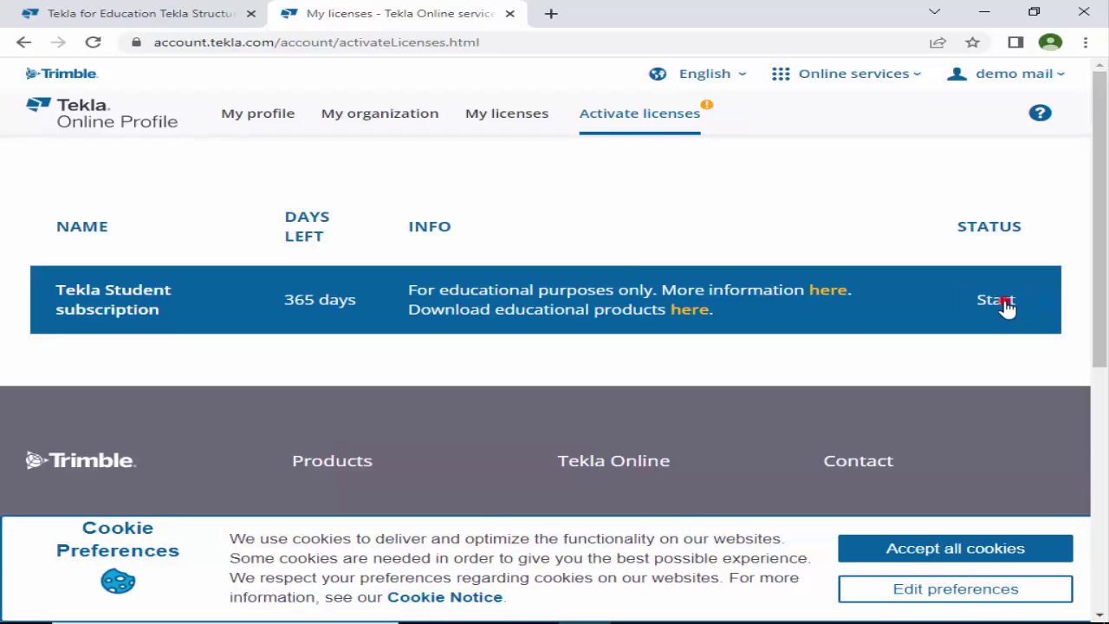
click(1005, 308)
click(309, 319)
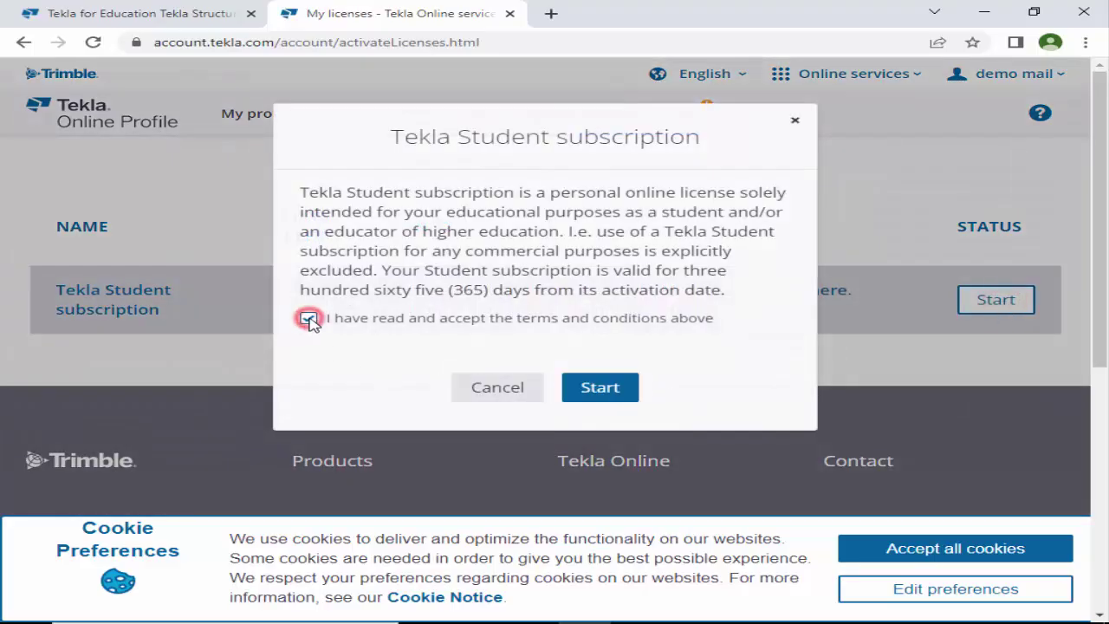
click(601, 389)
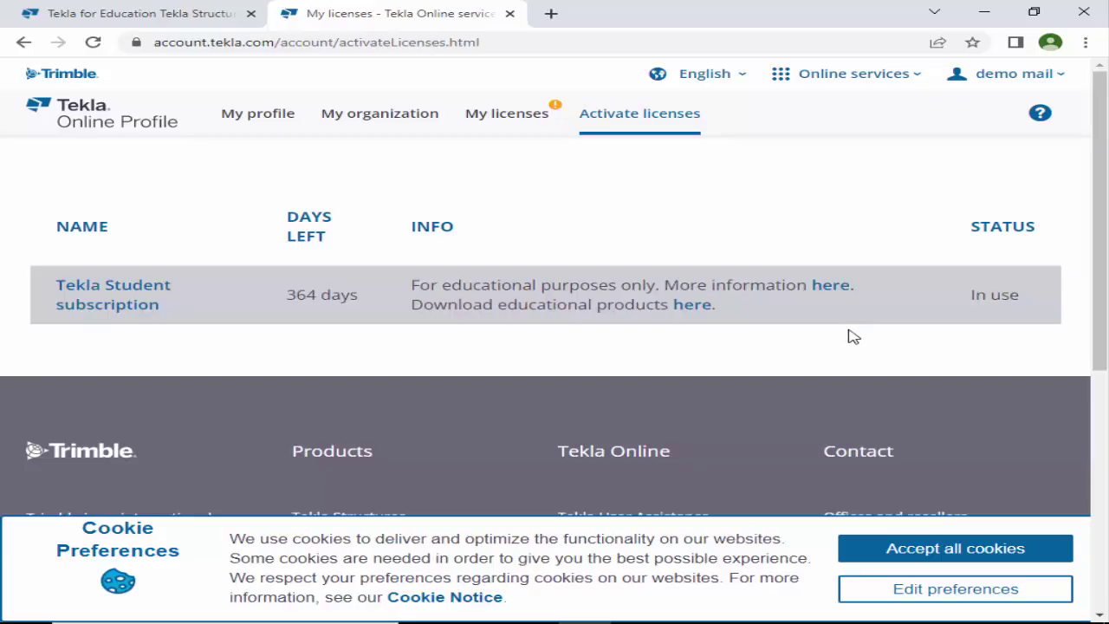
Return to Tekla for Education and open the Tekla Structures download step of the installation guide.
click(507, 15)
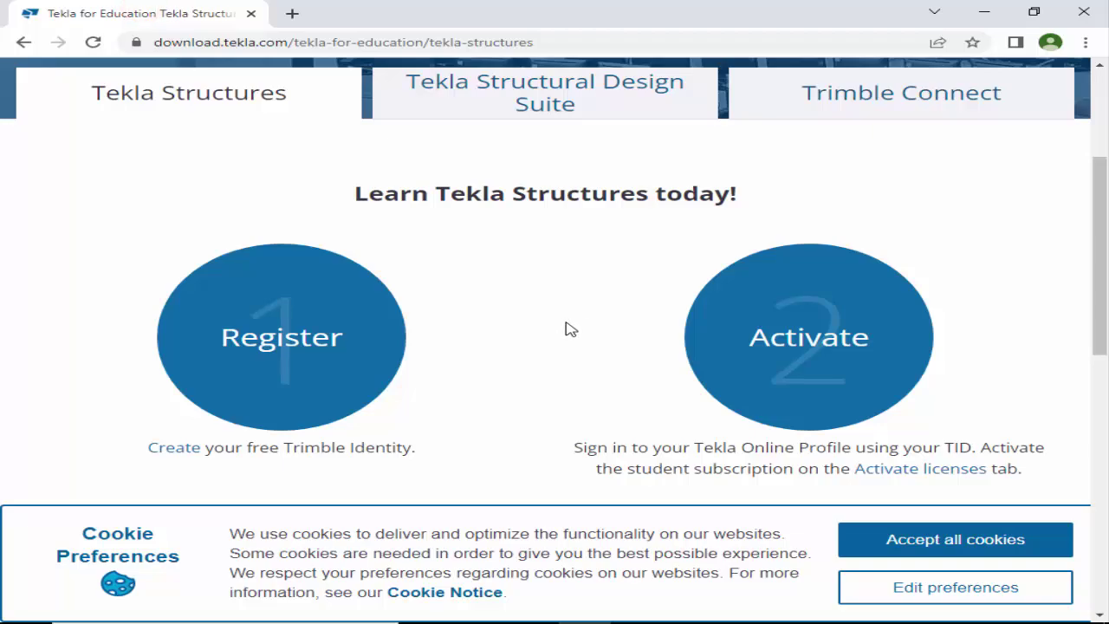
scroll(638, 337, down, 1)
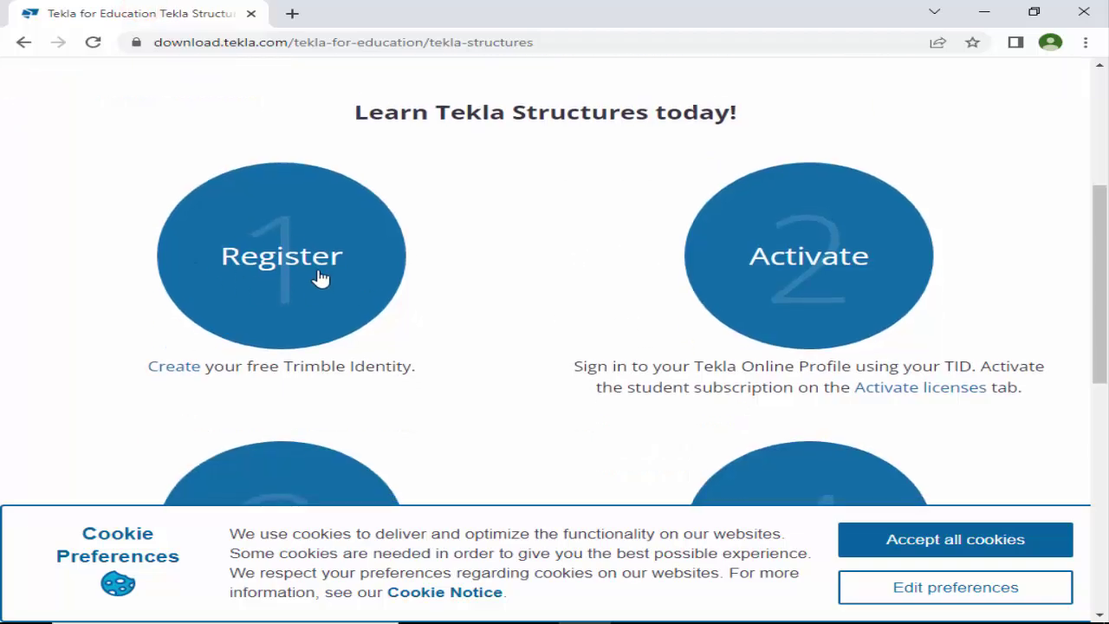
scroll(780, 277, down, 3)
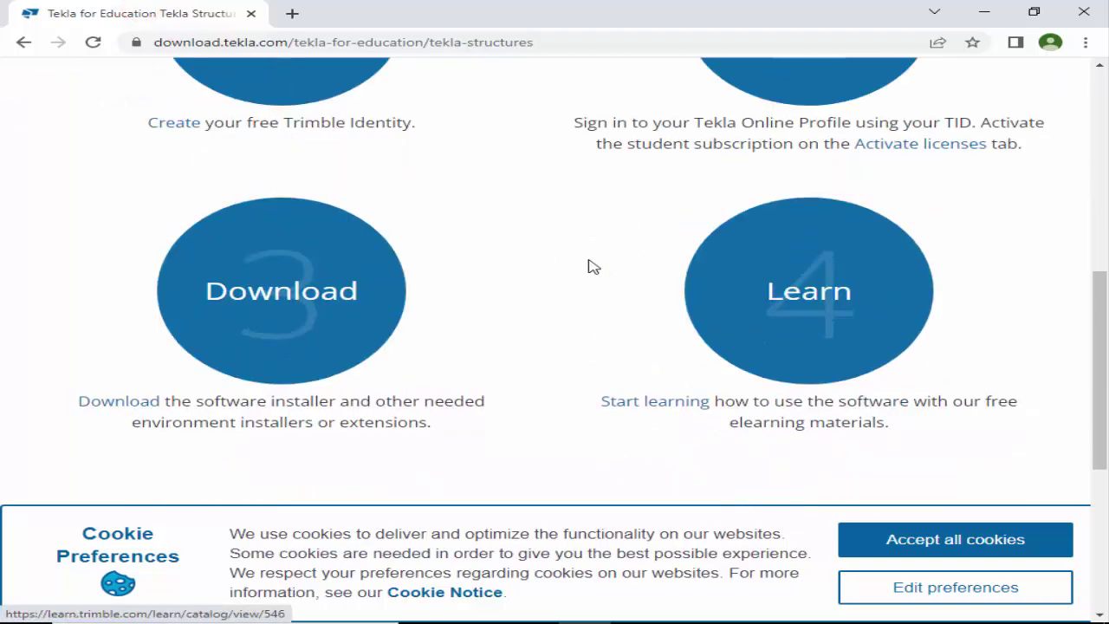
click(265, 310)
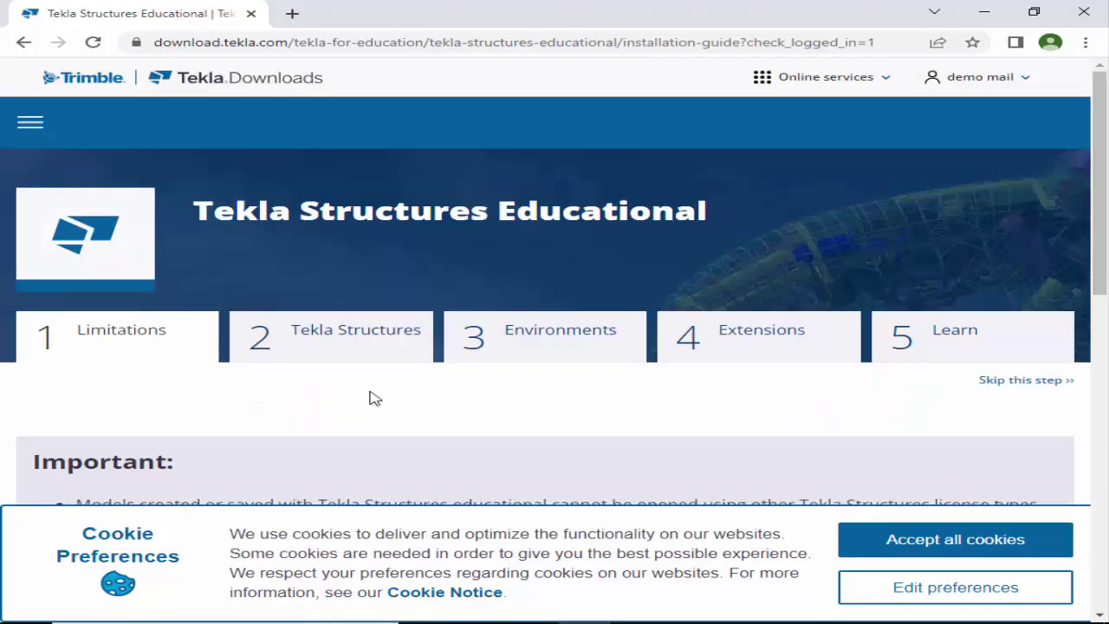
click(332, 335)
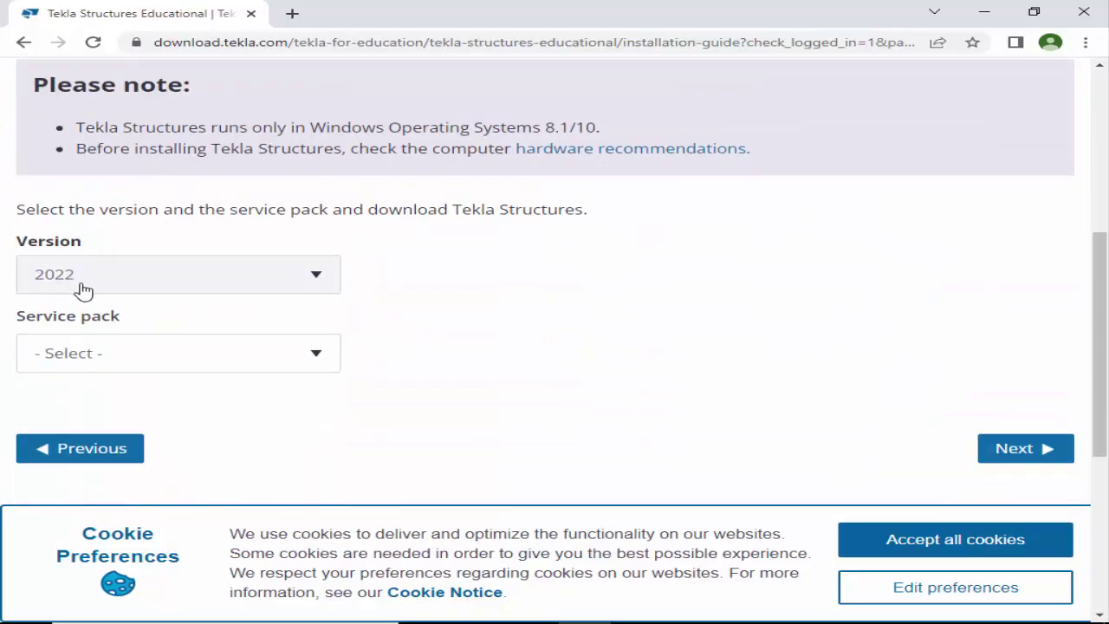
Choose version 2022 and Service pack 2 to list the 1.22 GB installer.
click(286, 282)
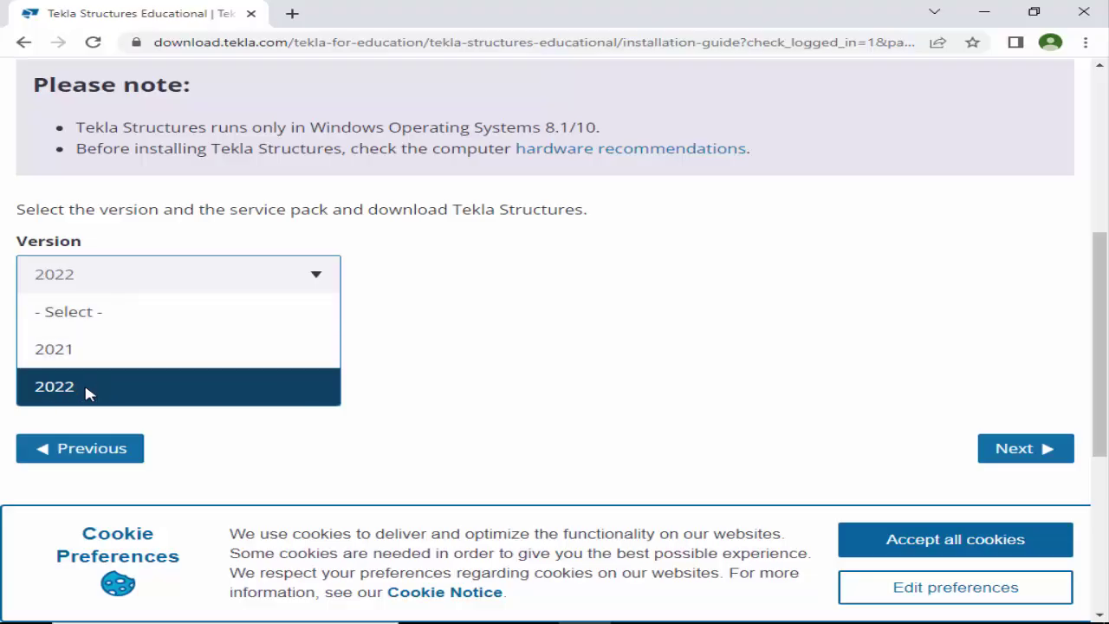
click(87, 392)
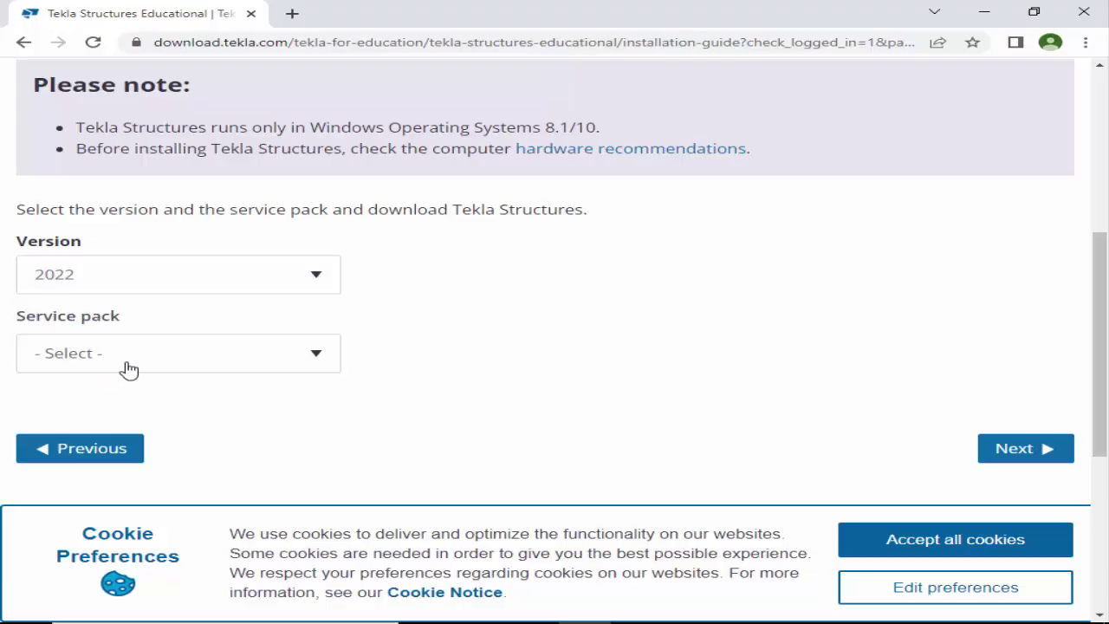
click(278, 362)
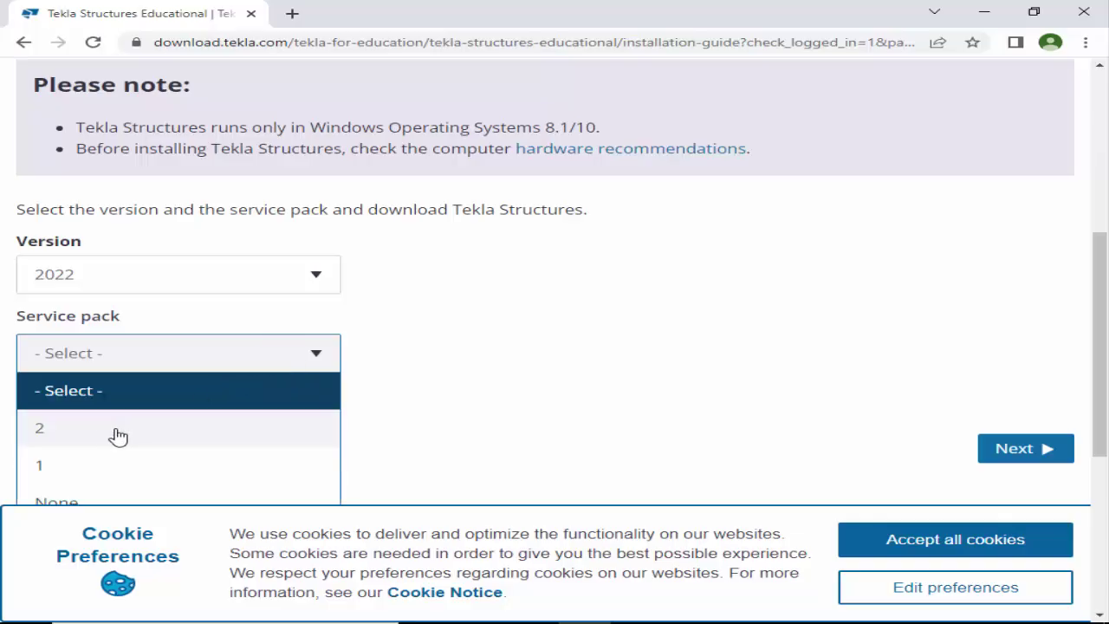
scroll(119, 436, down, 1)
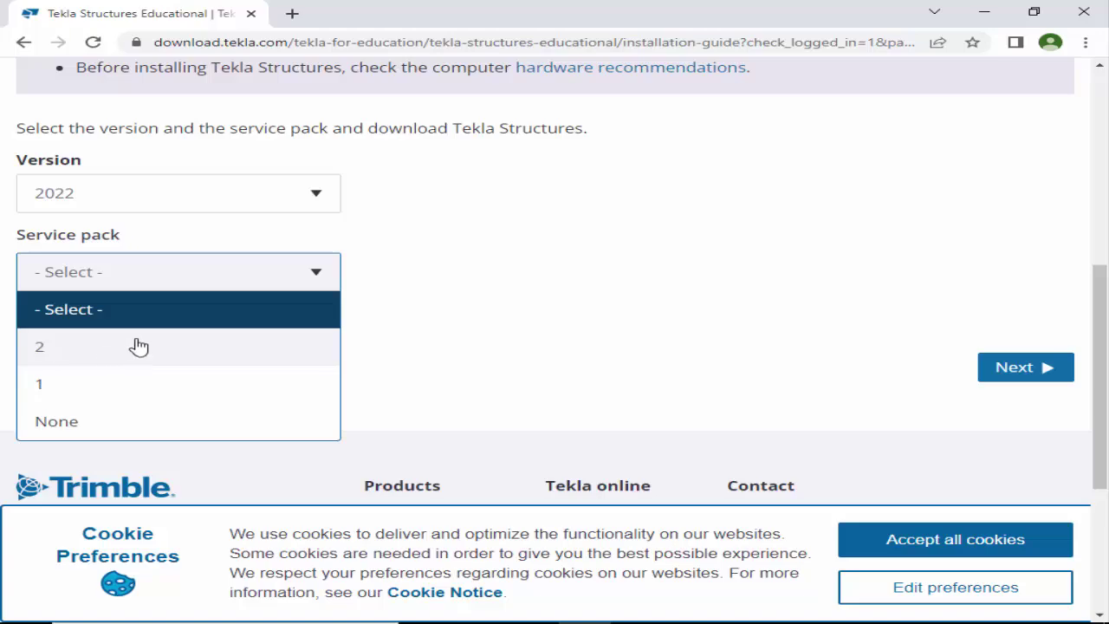
click(51, 350)
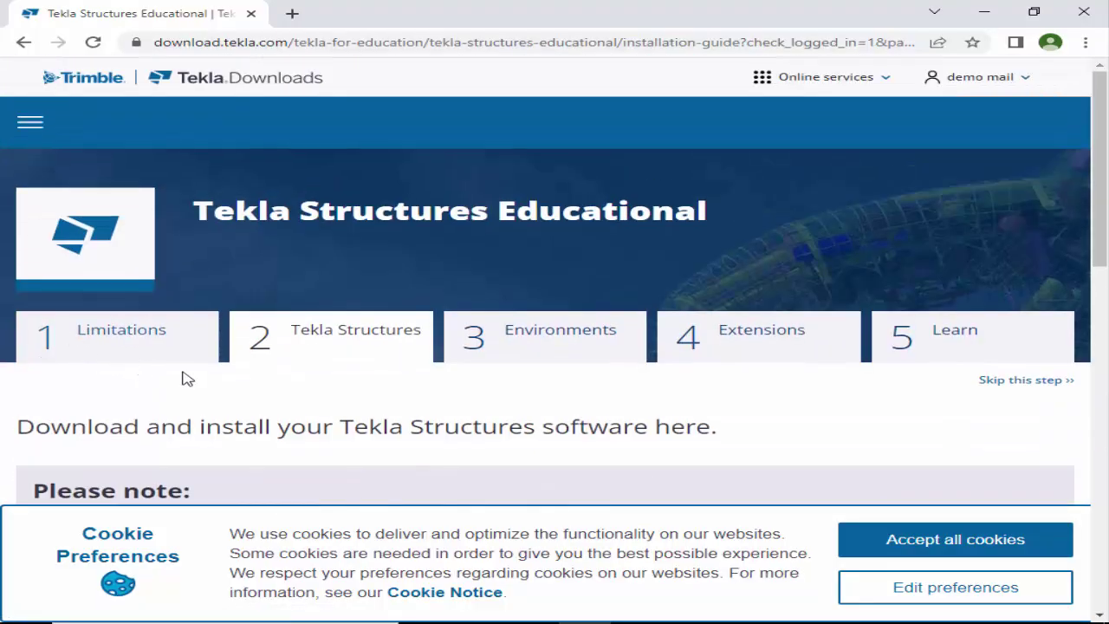
scroll(286, 381, down, 7)
scroll(361, 336, down, 1)
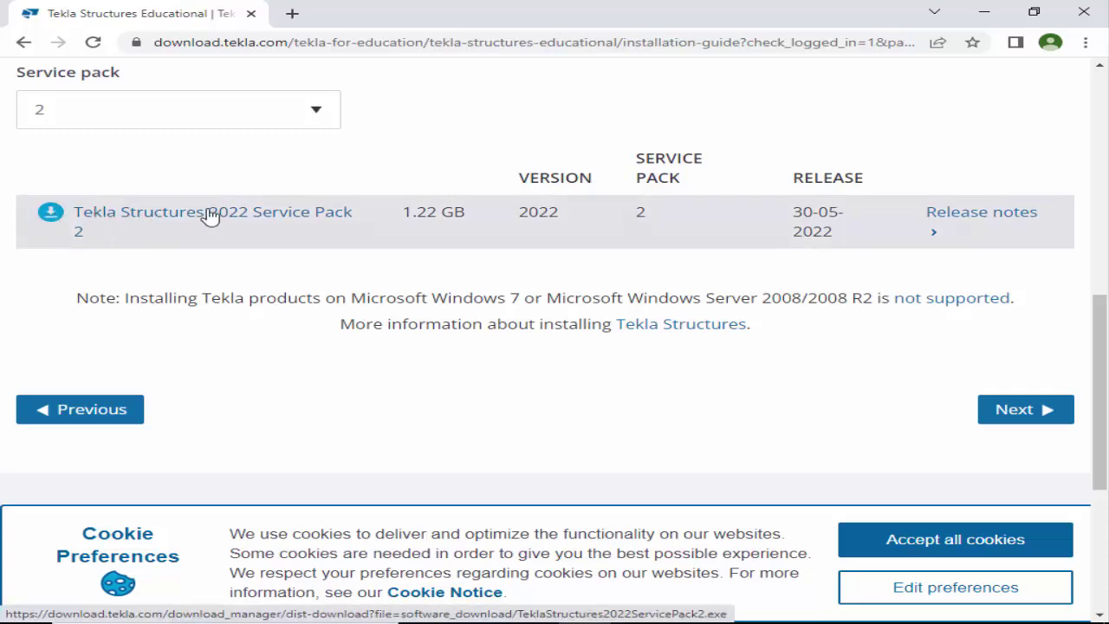
Start the Tekla Structures 2022 SP2 installer download, then pause and cancel it in Downloads.
click(50, 219)
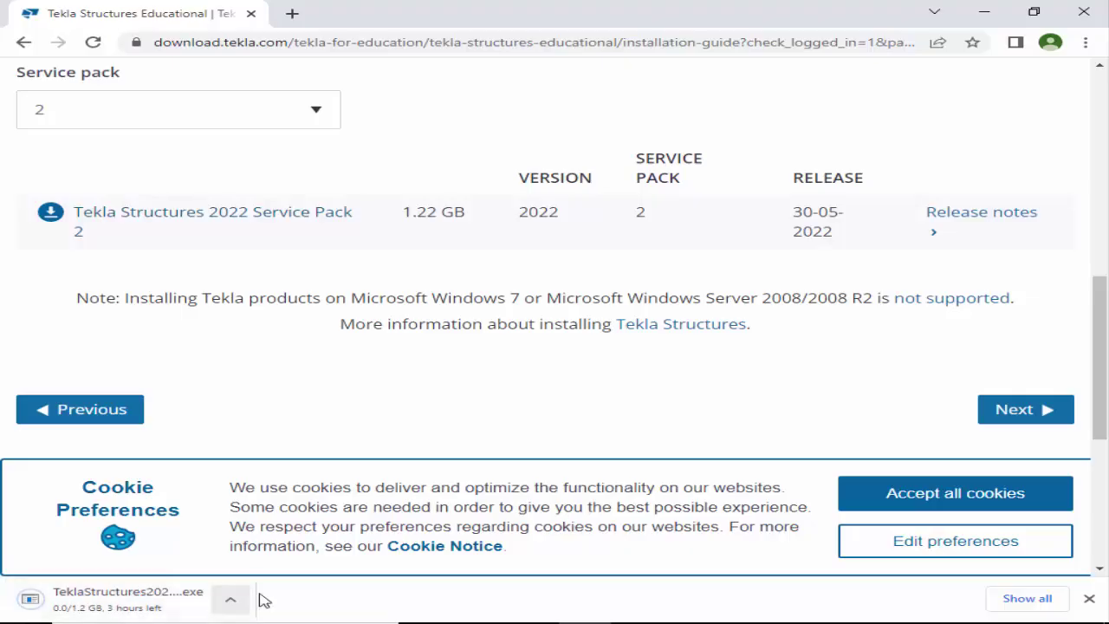
click(1003, 600)
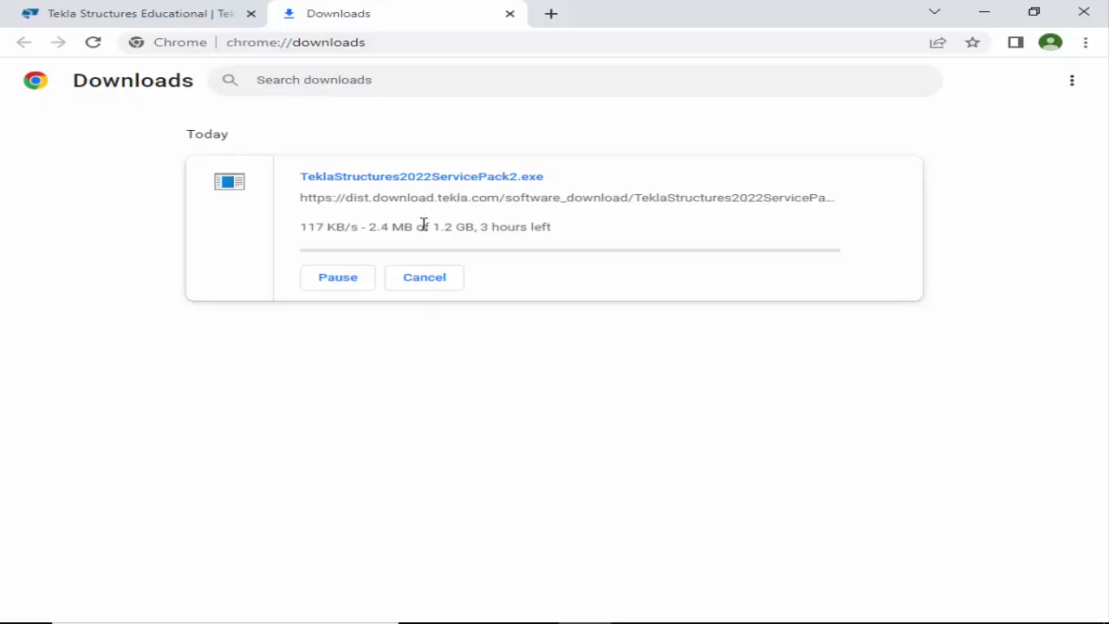
click(356, 277)
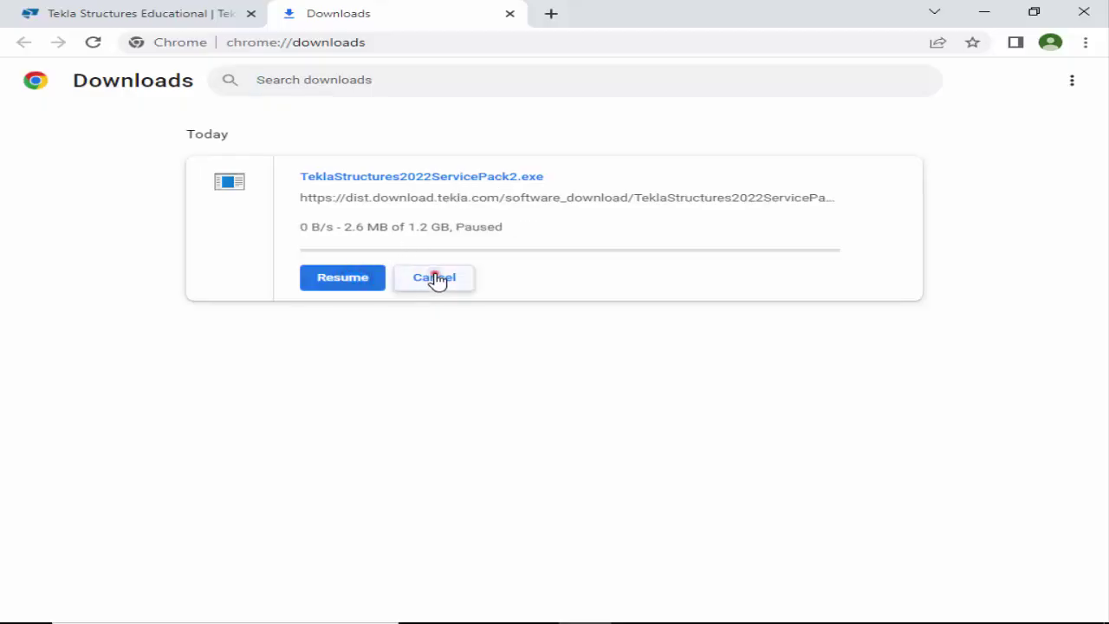
click(434, 277)
click(509, 14)
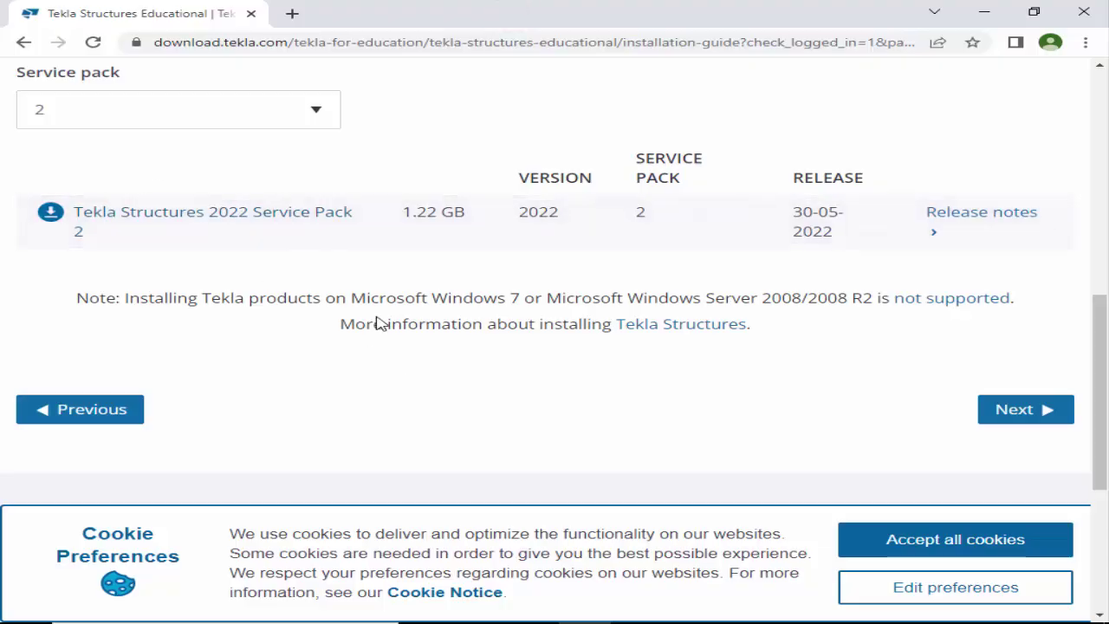
Open the '3 Environments' step and browse the Tekla Structures 2022 SP2 environments list.
scroll(382, 320, up, 8)
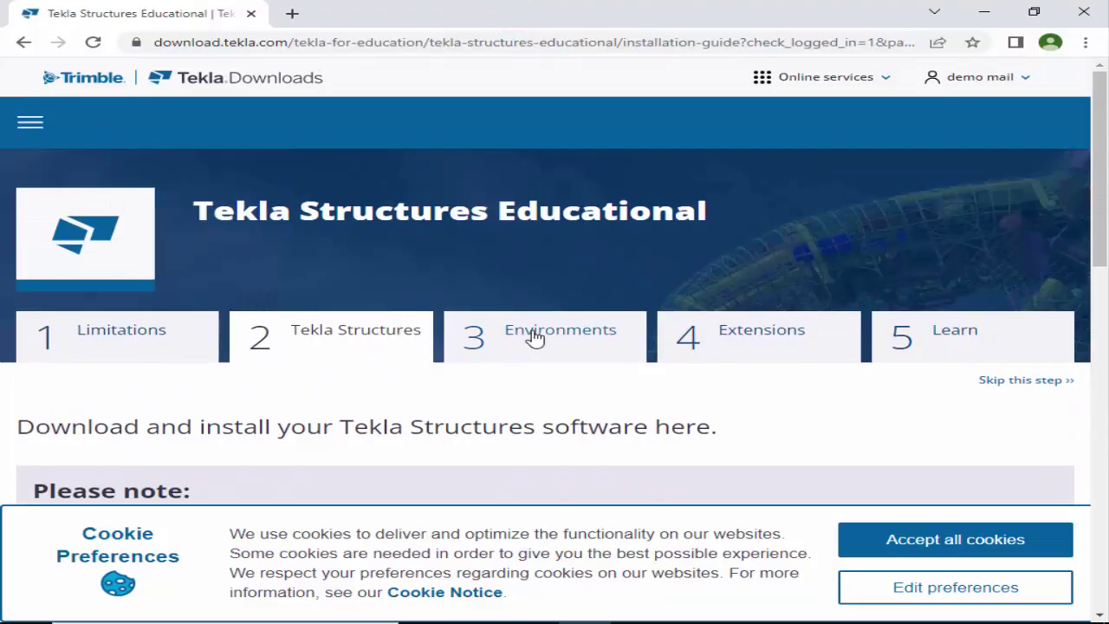
click(538, 339)
scroll(520, 303, down, 4)
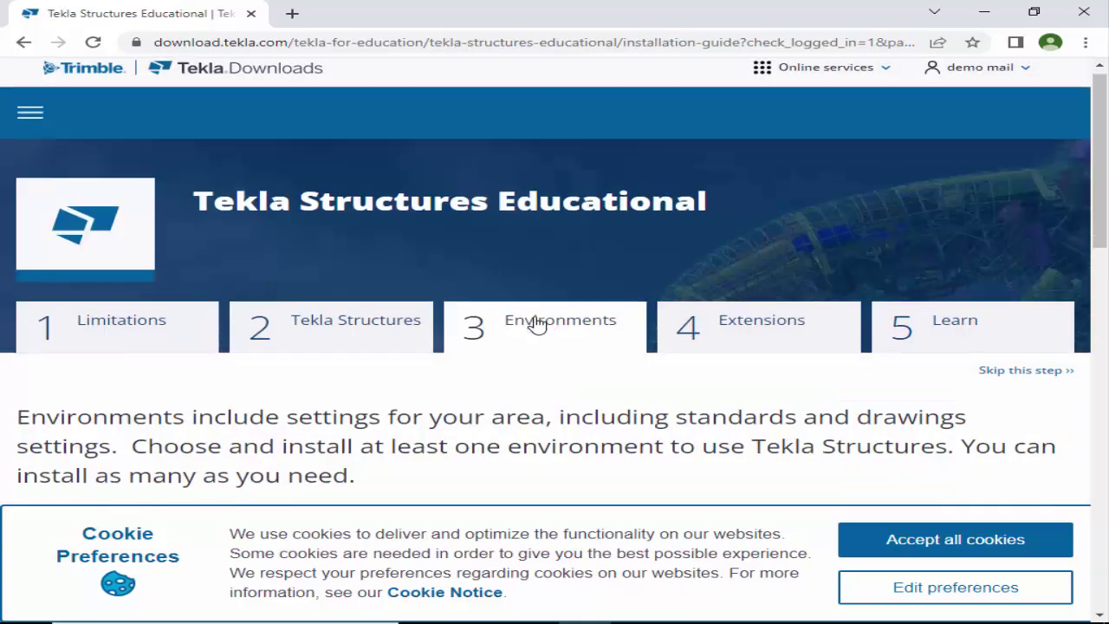
scroll(390, 294, up, 1)
scroll(251, 299, down, 2)
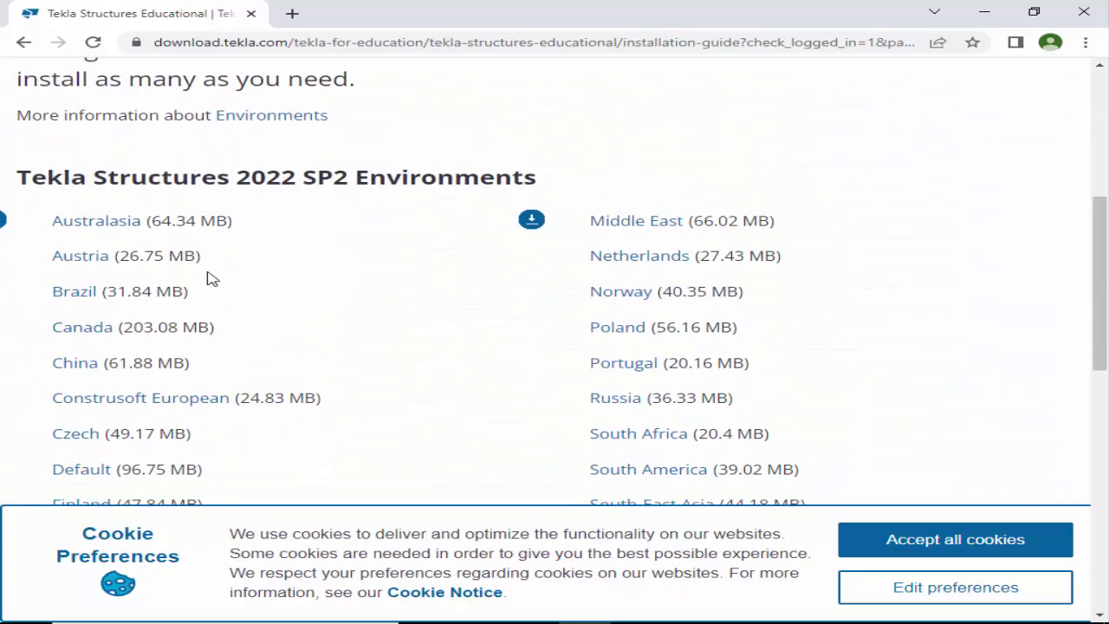
scroll(130, 286, down, 4)
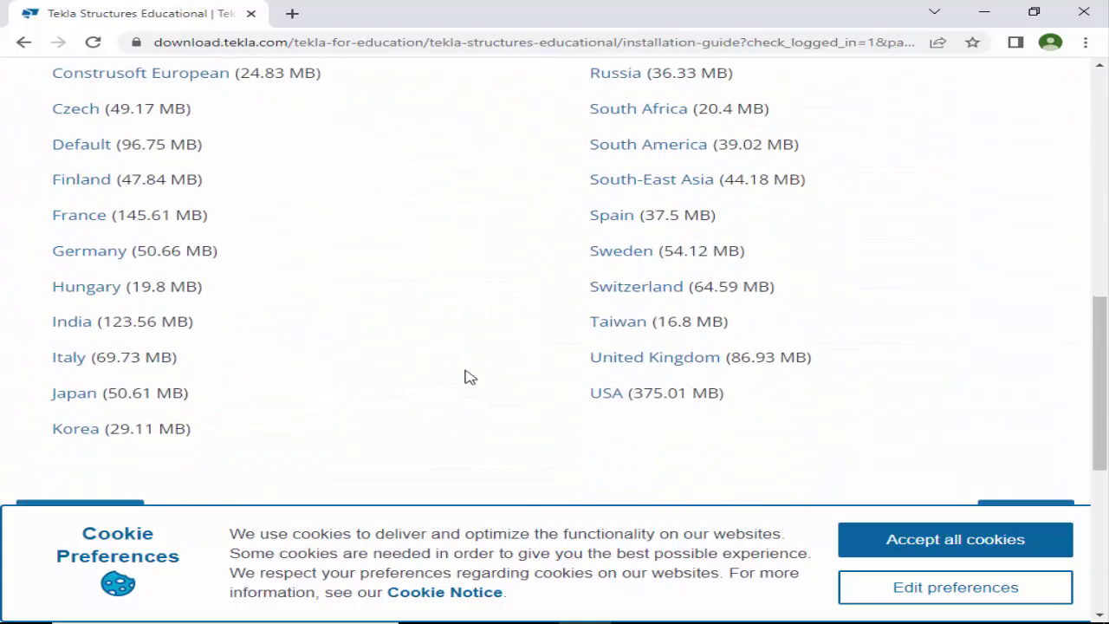
scroll(459, 368, up, 4)
scroll(389, 332, down, 2)
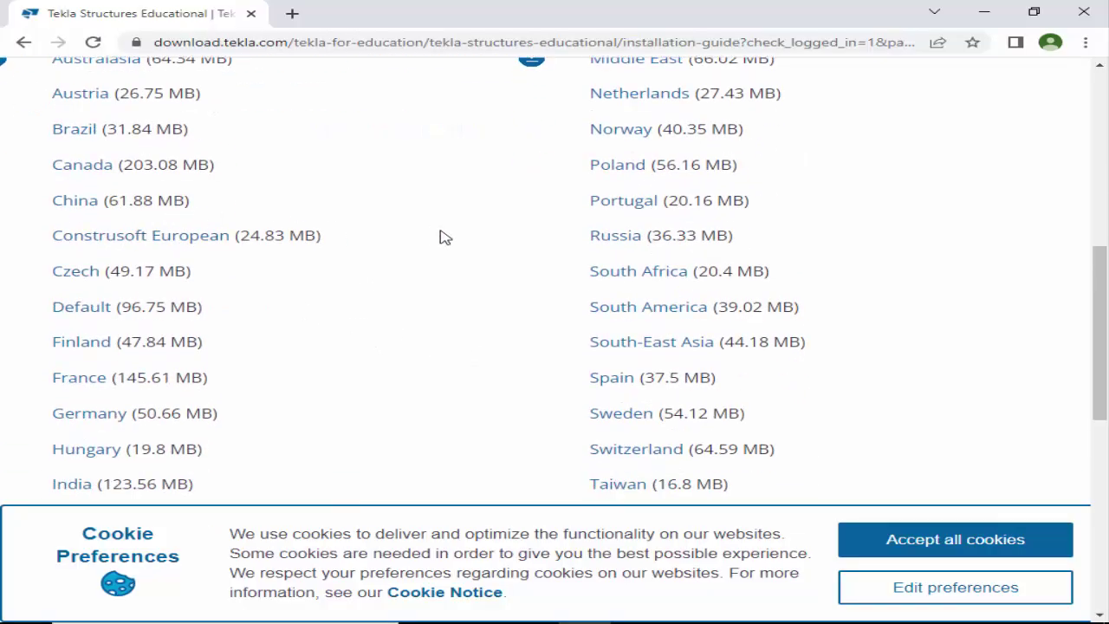
scroll(572, 303, up, 1)
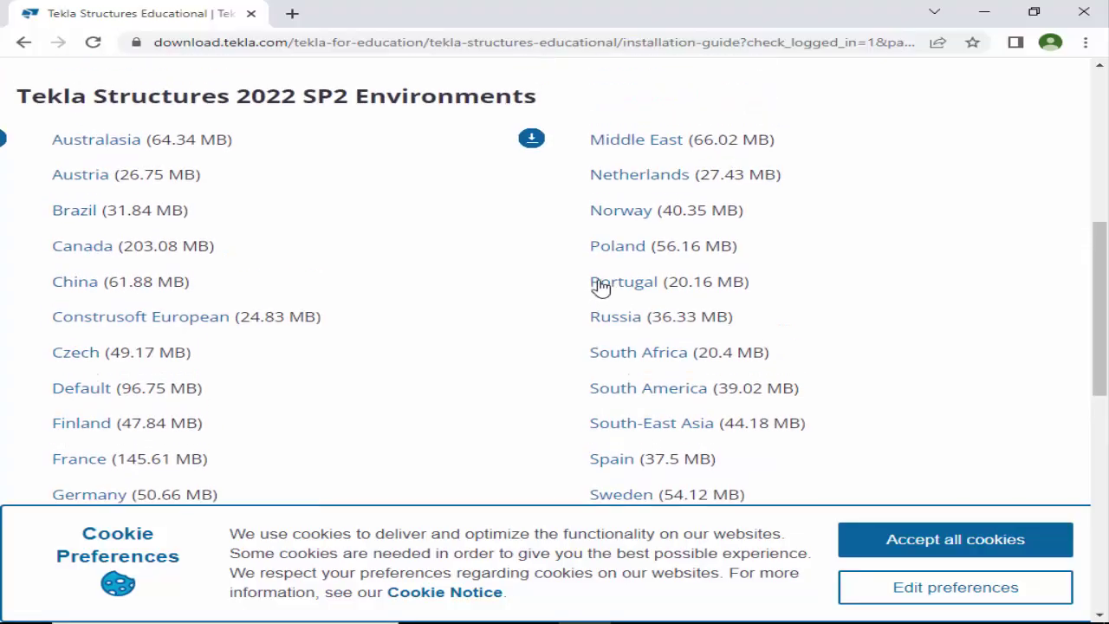
scroll(329, 295, down, 1)
scroll(279, 316, down, 2)
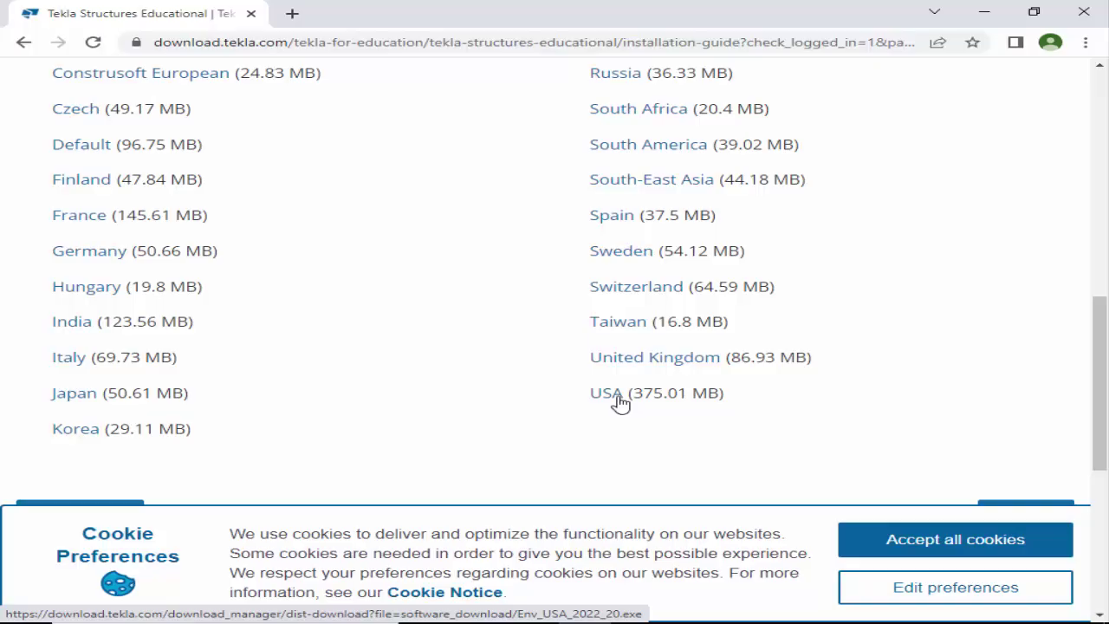
Cancel the Env_India environment download from Chrome's Downloads list.
click(73, 328)
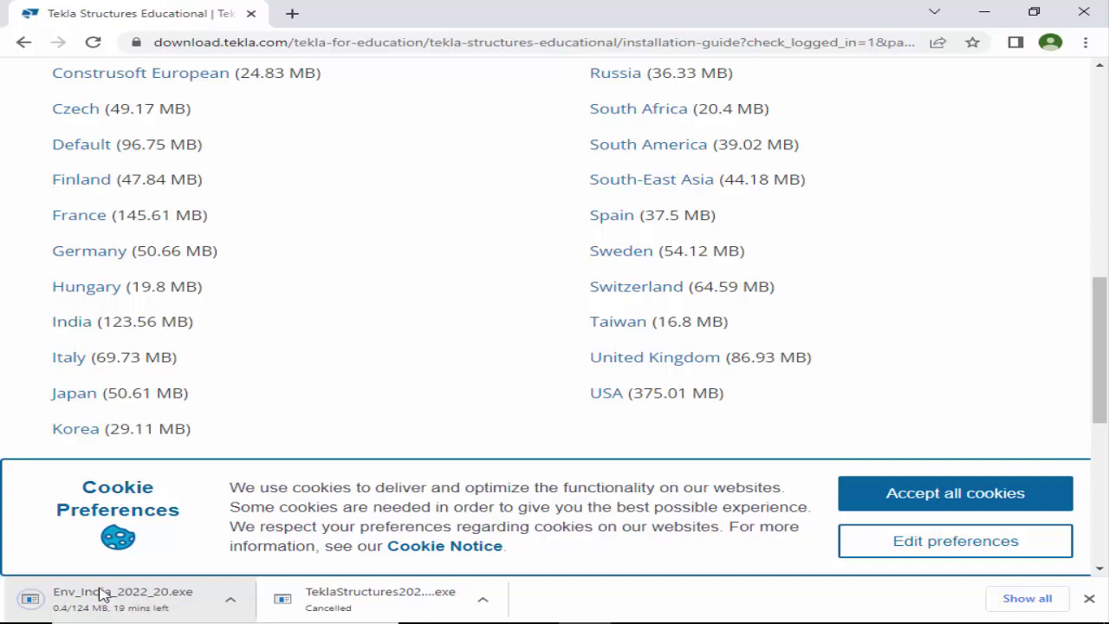
click(1027, 598)
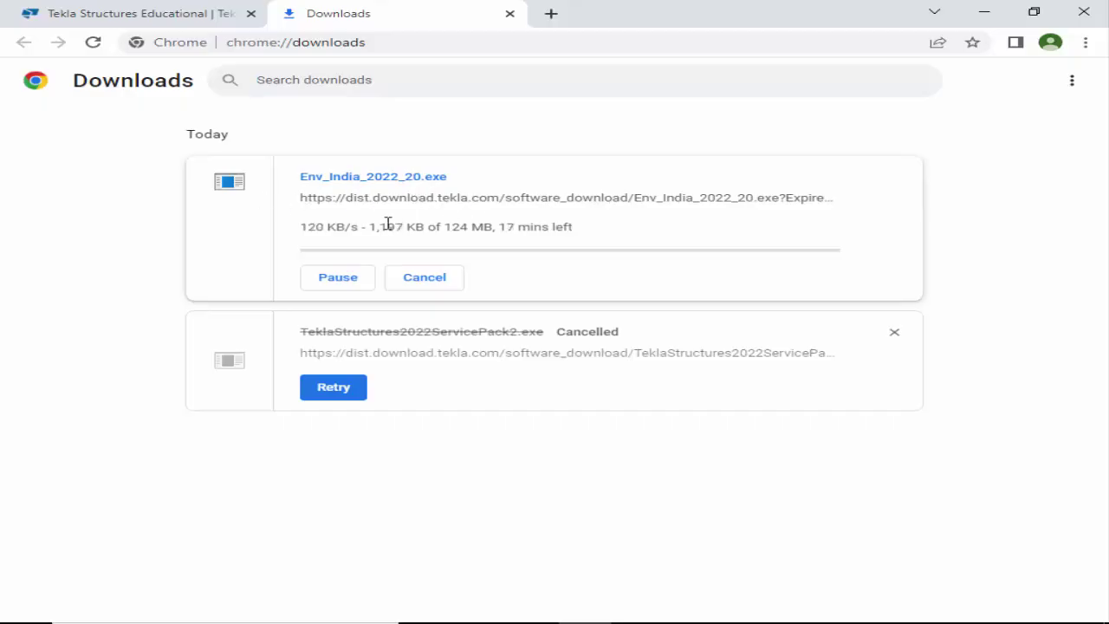
click(421, 281)
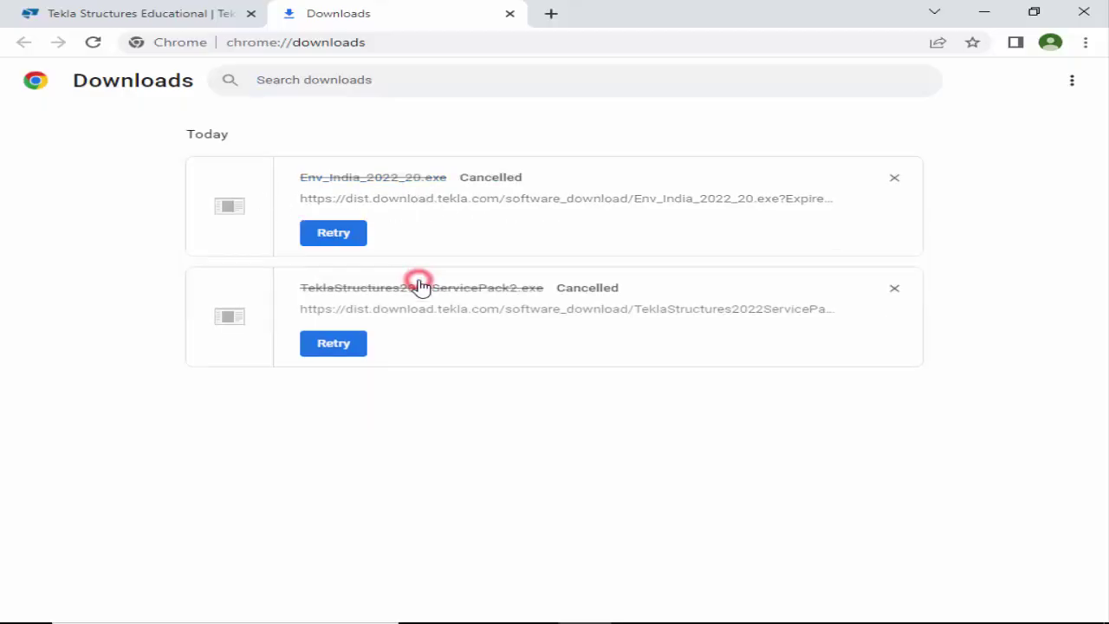
Start the Env_USA download from the guide, cancel it, and close the Downloads tab.
click(141, 9)
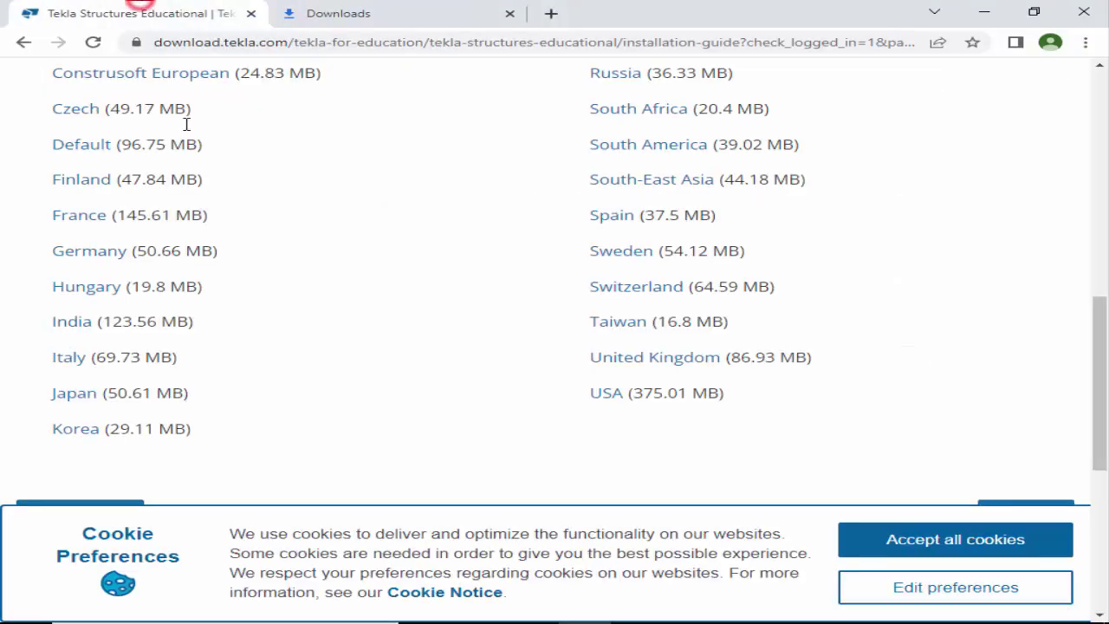
scroll(576, 305, up, 3)
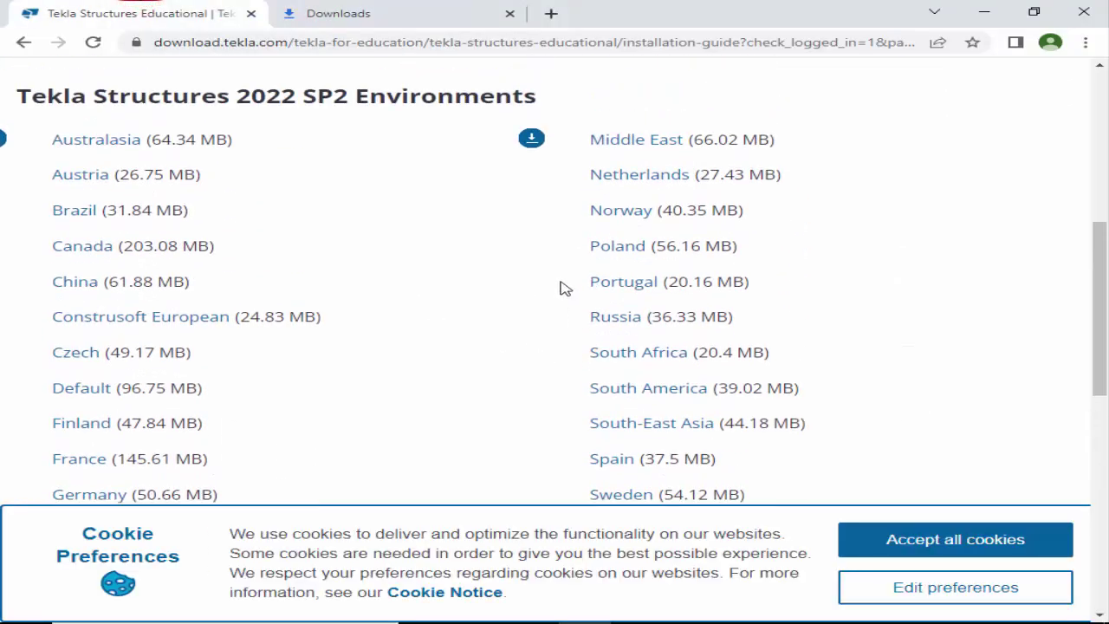
scroll(584, 208, down, 3)
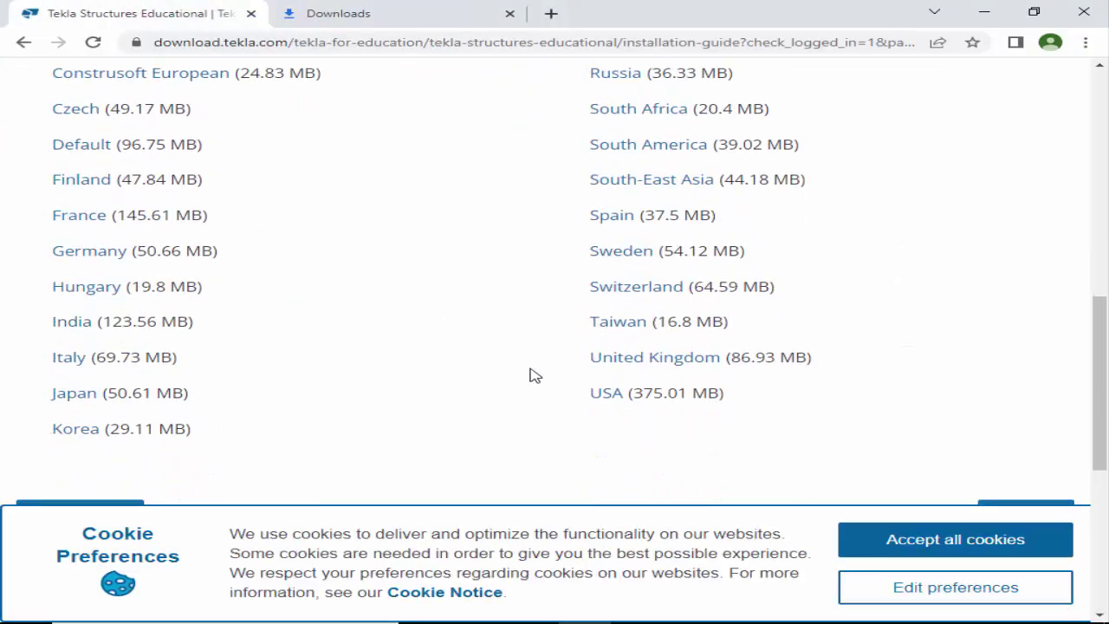
click(609, 395)
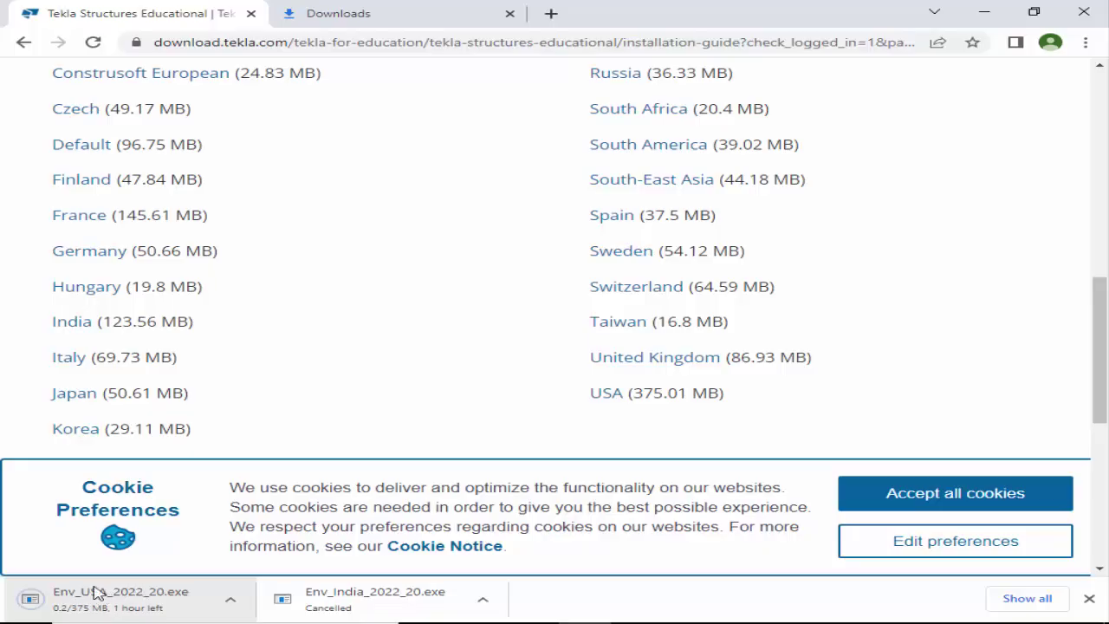
click(358, 10)
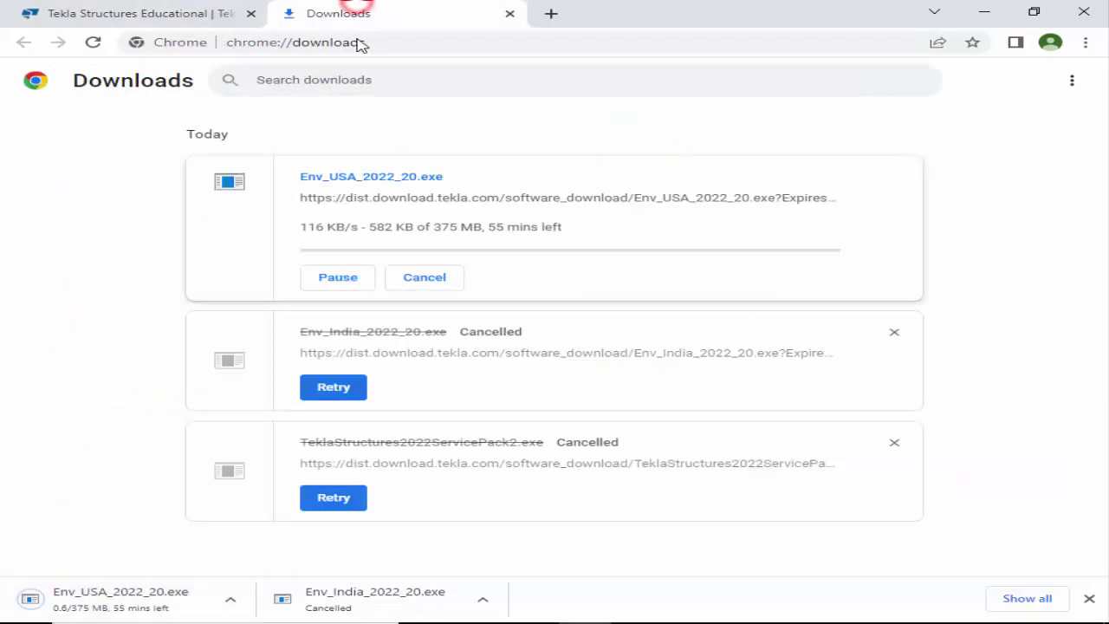
click(423, 277)
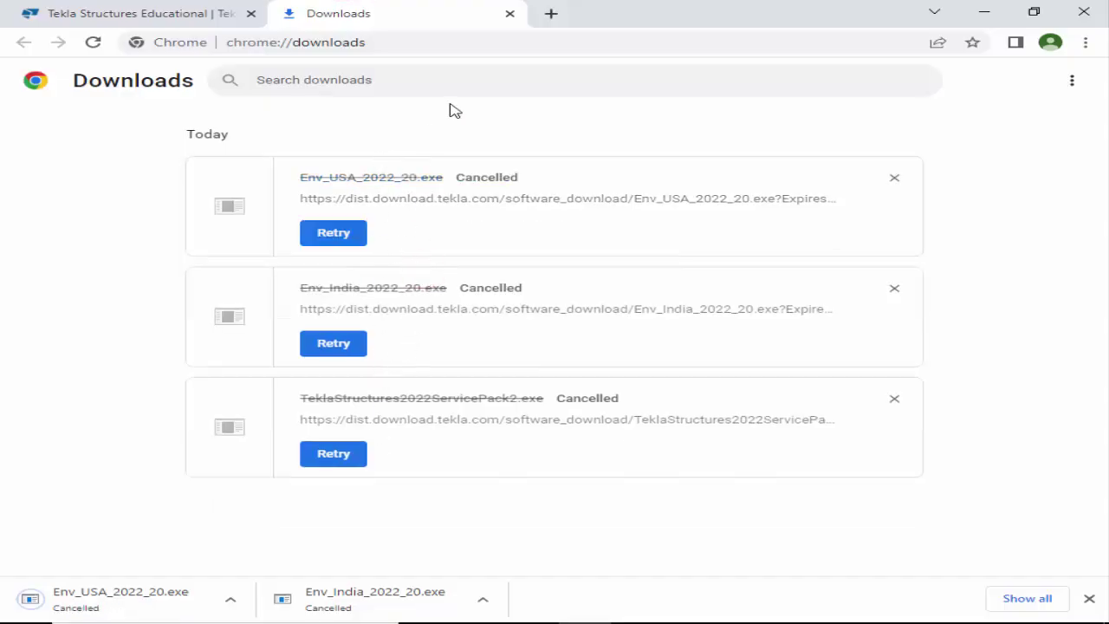
click(510, 14)
scroll(285, 154, up, 1)
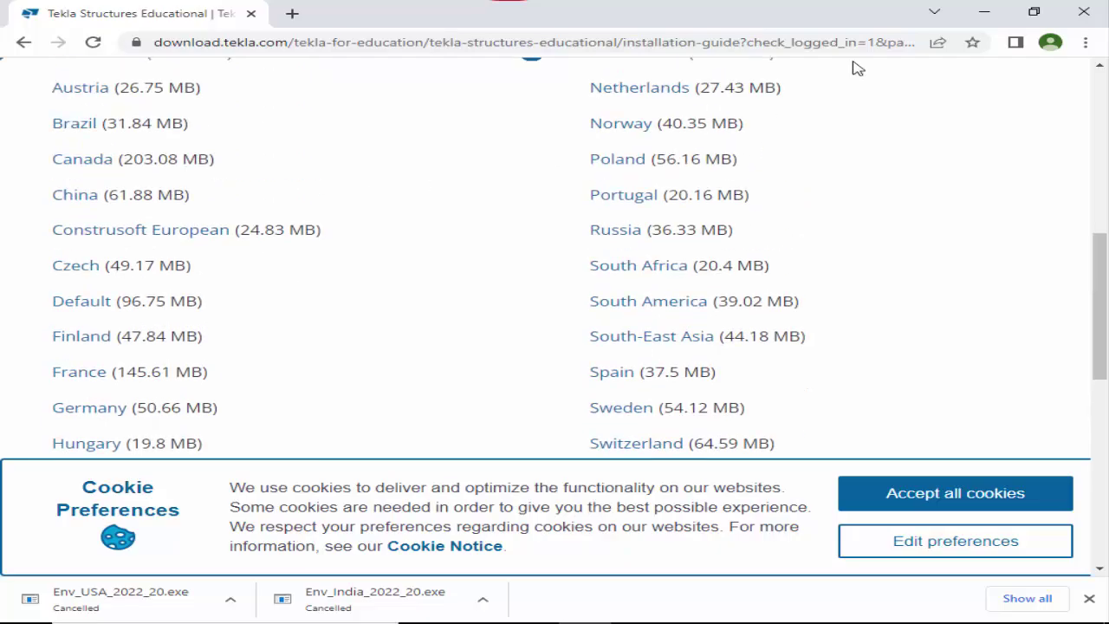
Minimize Chrome and launch the TeklaStructures2022ServicePack2 installer on the desktop.
click(985, 11)
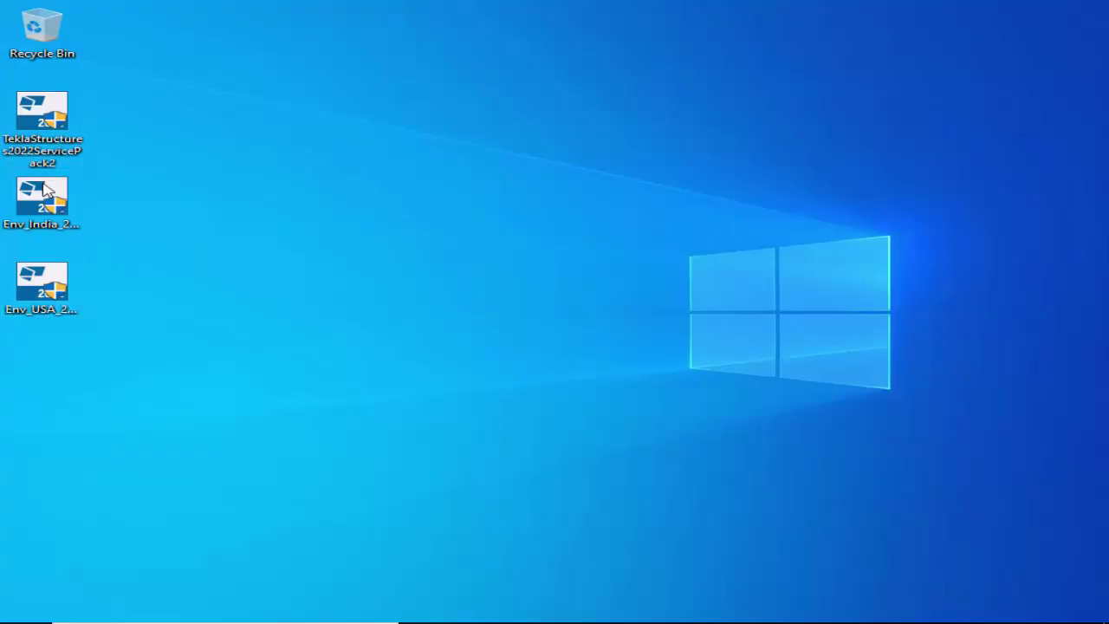
mouse_move(57, 128)
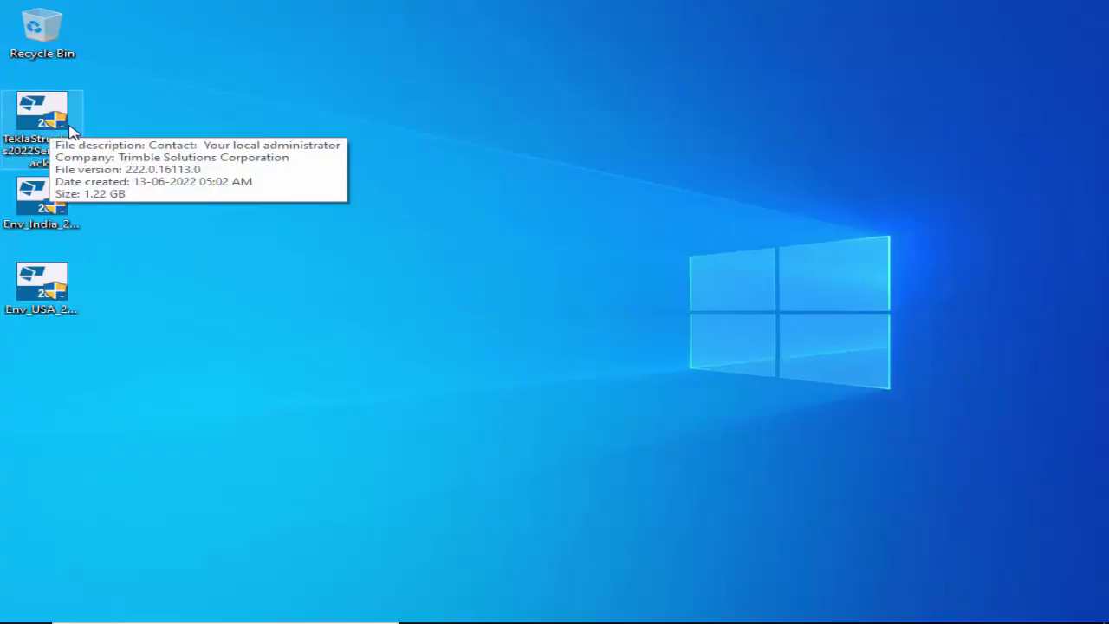
drag(121, 308, 7, 175)
click(178, 153)
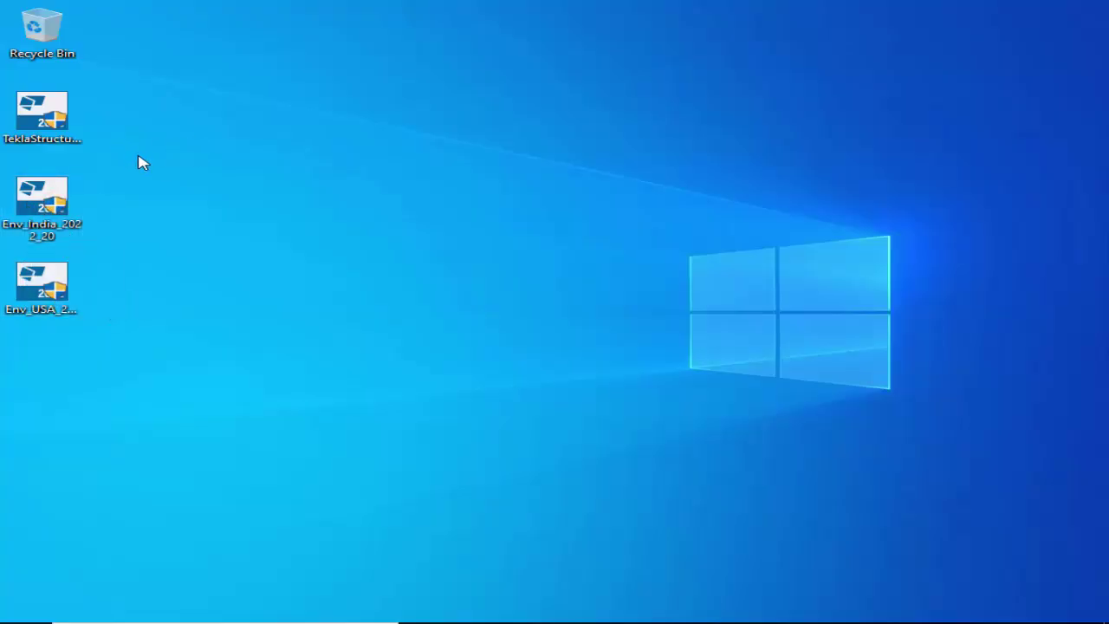
click(49, 120)
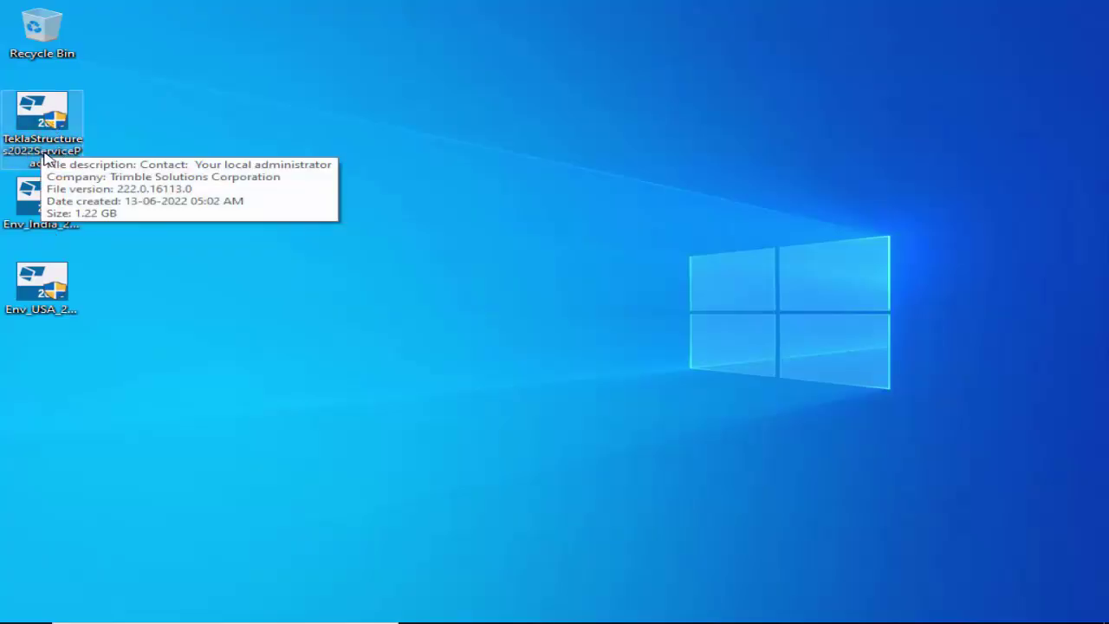
double_click(48, 122)
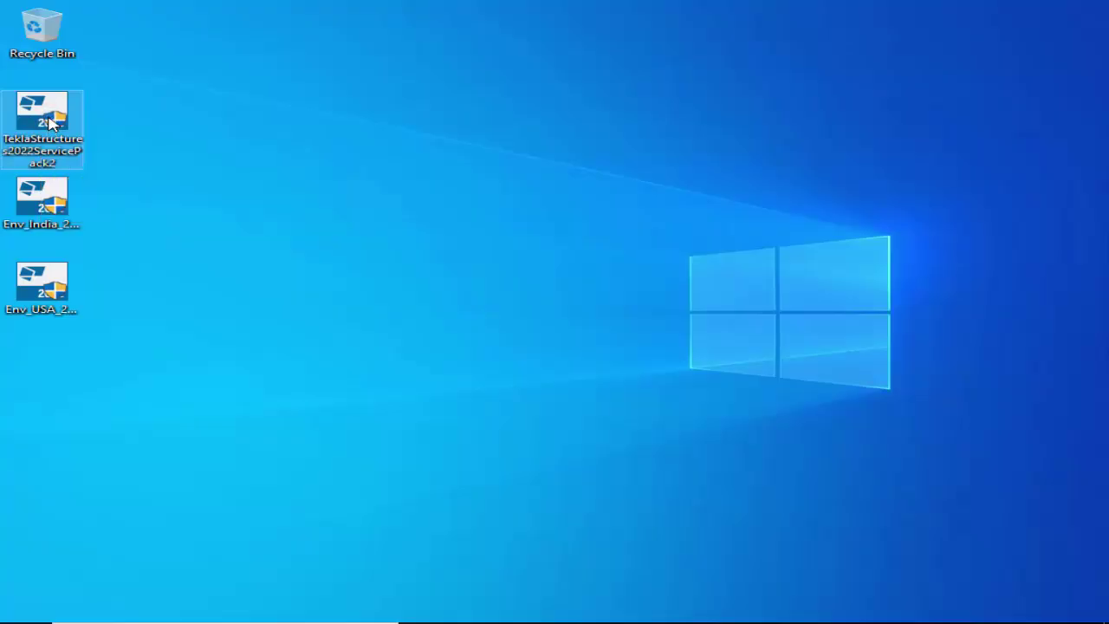
Run the Service Pack 2 installer as administrator with English (United States) setup language.
right_click(49, 123)
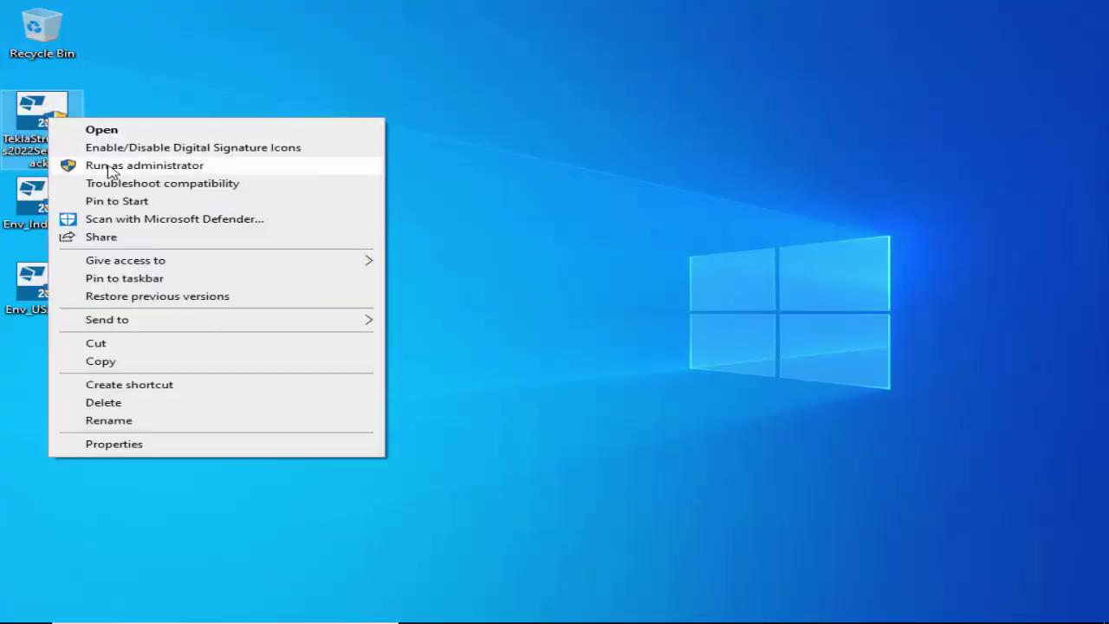
click(169, 165)
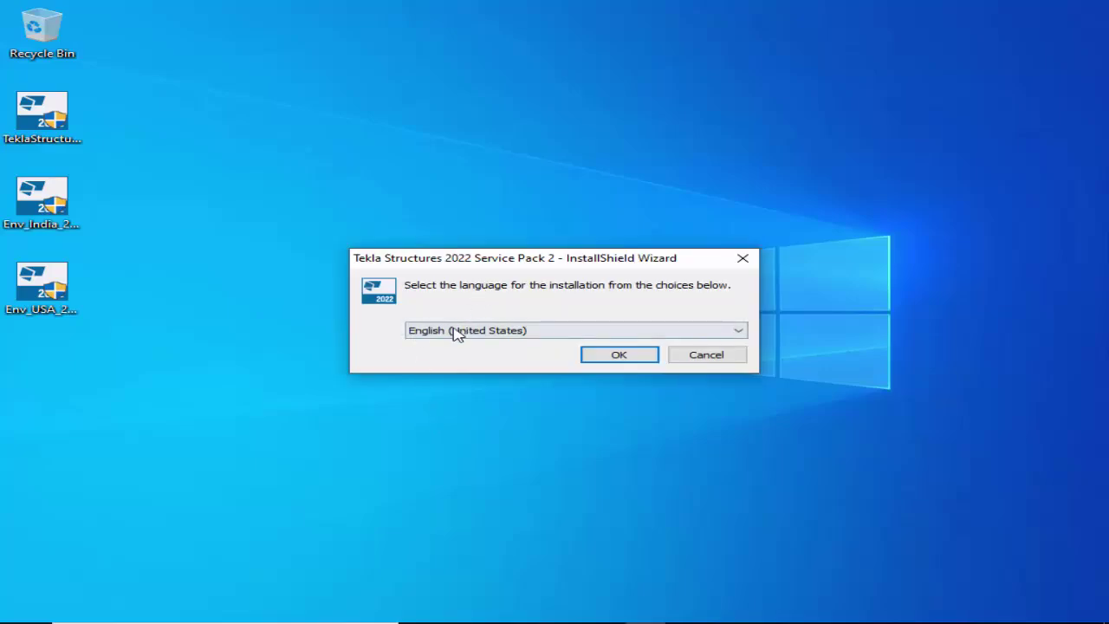
click(576, 331)
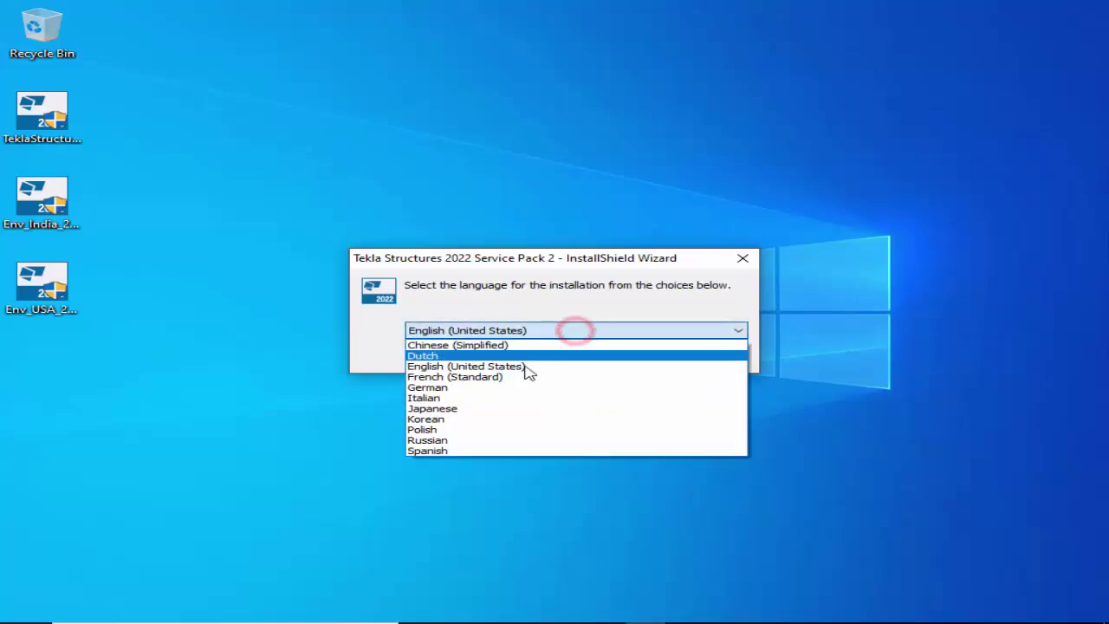
click(532, 308)
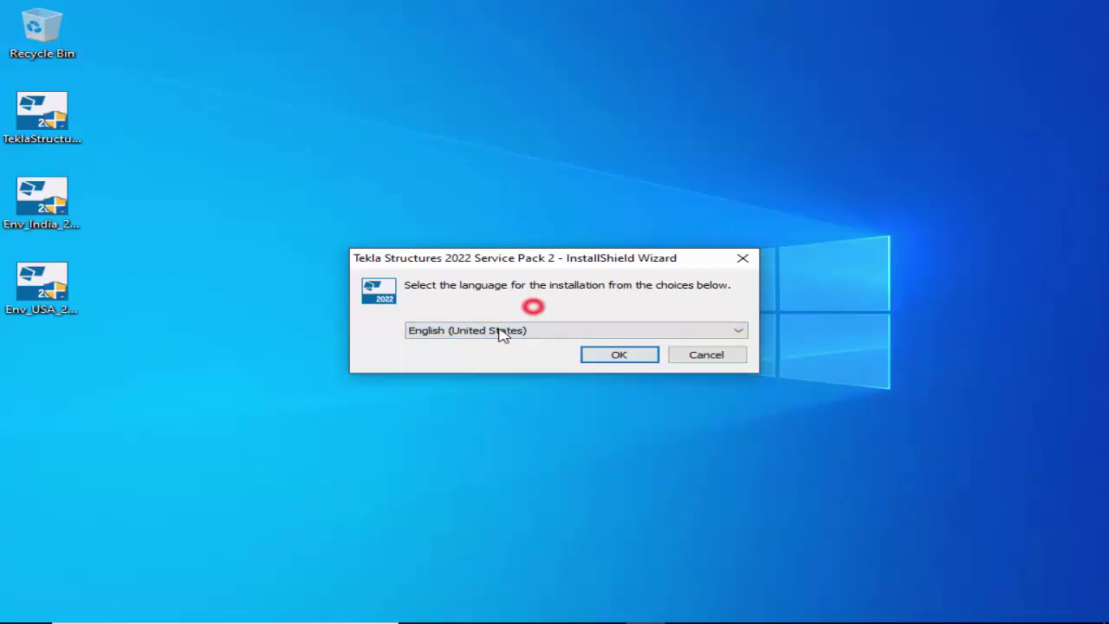
click(619, 355)
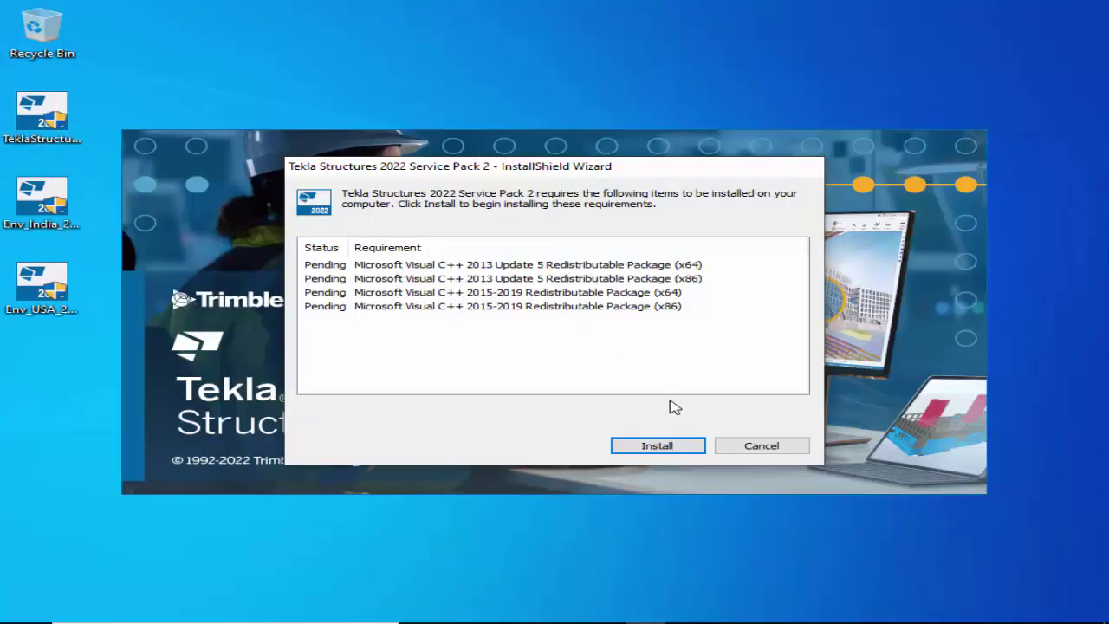
Install Visual C++ prerequisites and SP2 into C:\Program Files\Tekla Structures\, models in C:\TeklaStructuresModels\.
click(659, 446)
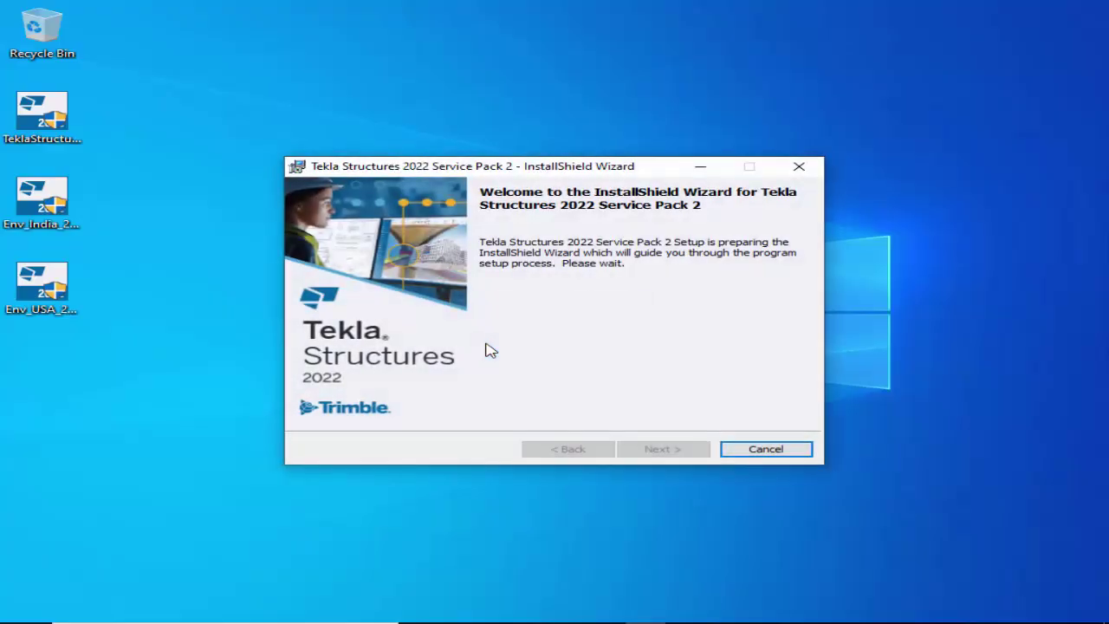
click(666, 449)
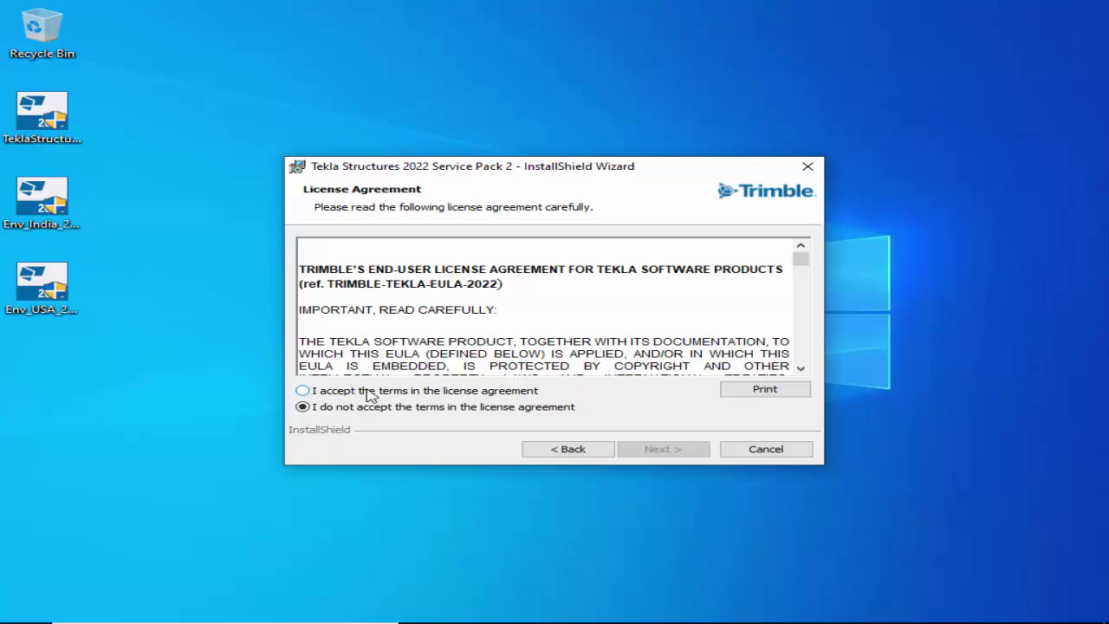
click(305, 391)
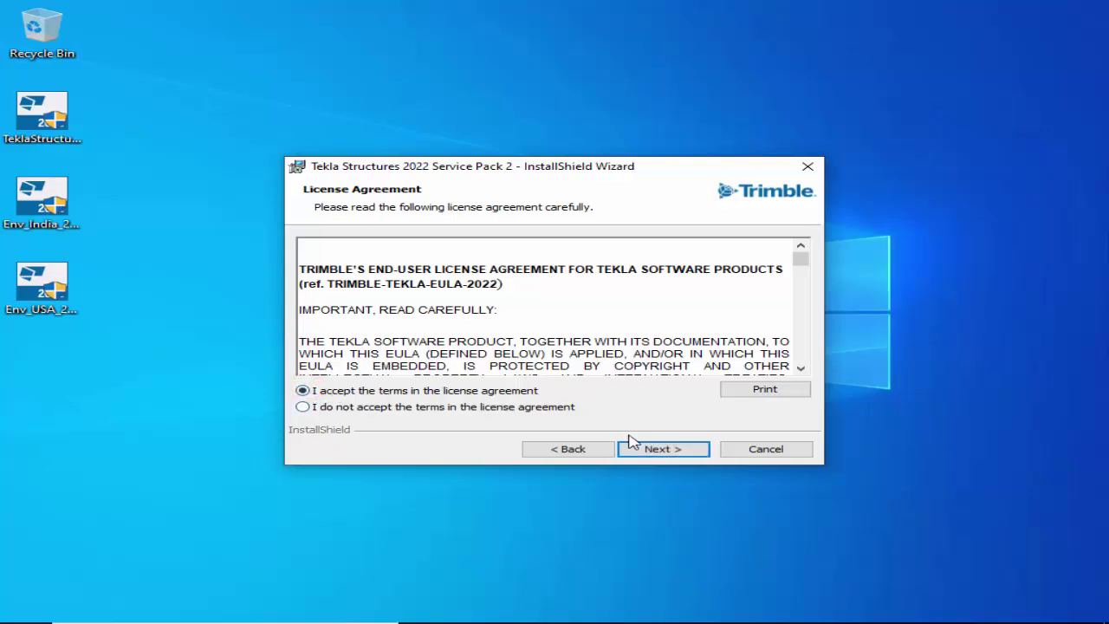
click(666, 450)
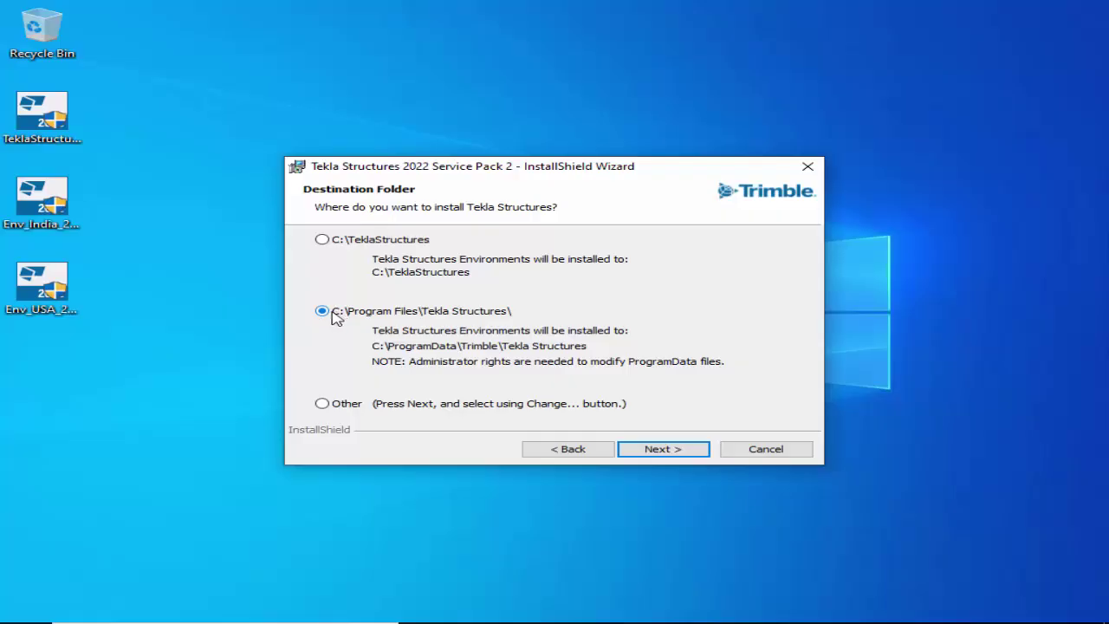
click(661, 452)
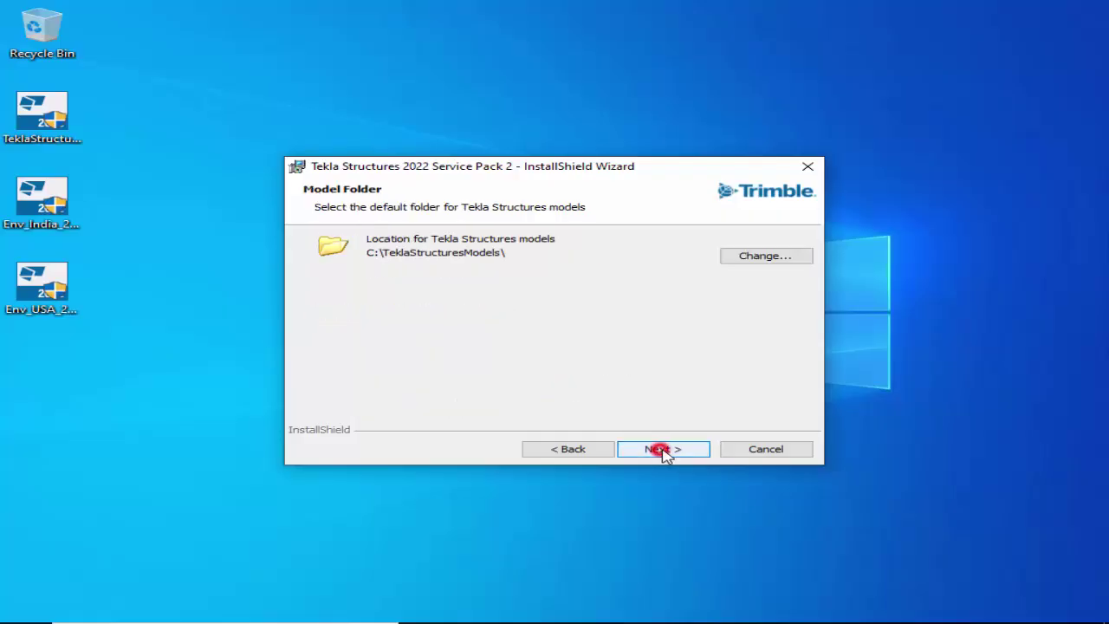
click(674, 452)
click(673, 452)
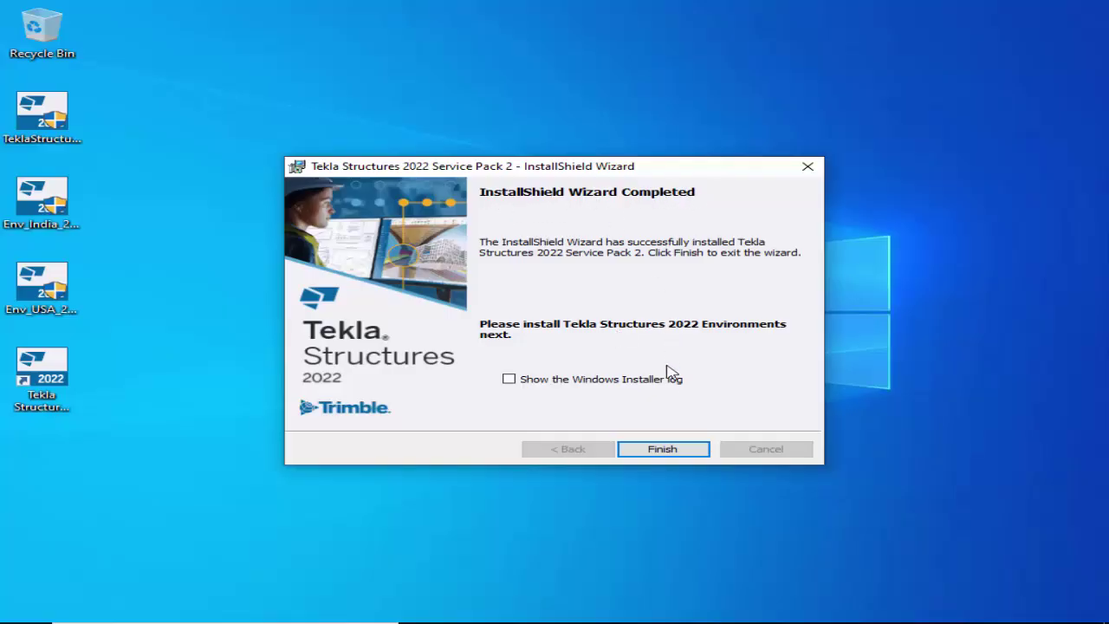
click(663, 448)
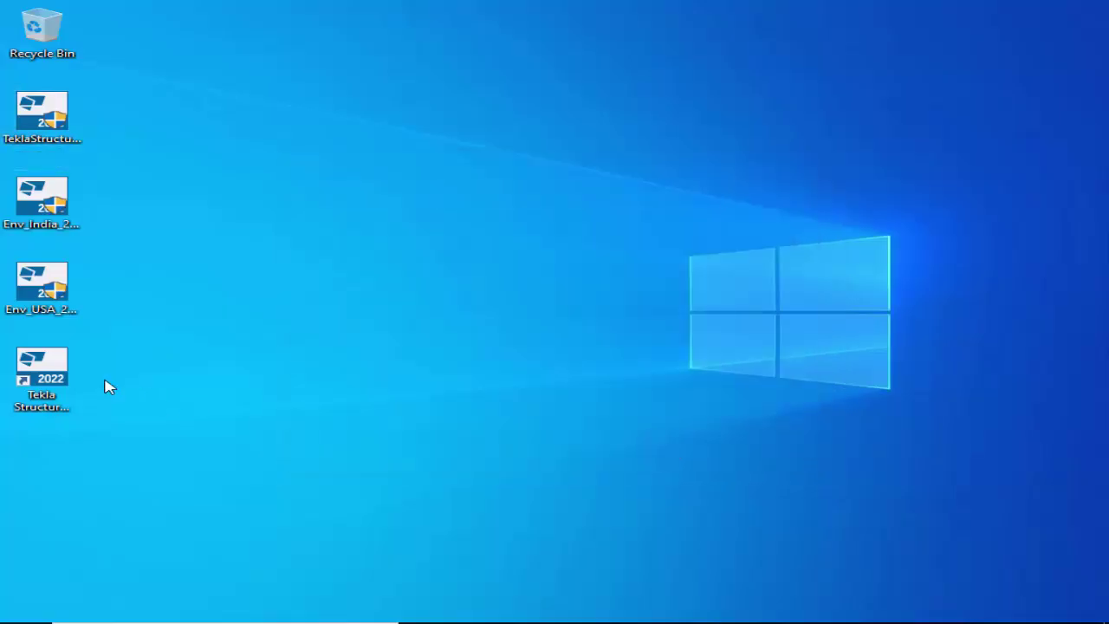
Try launching Tekla Structures 2022 from its new desktop shortcut.
click(31, 398)
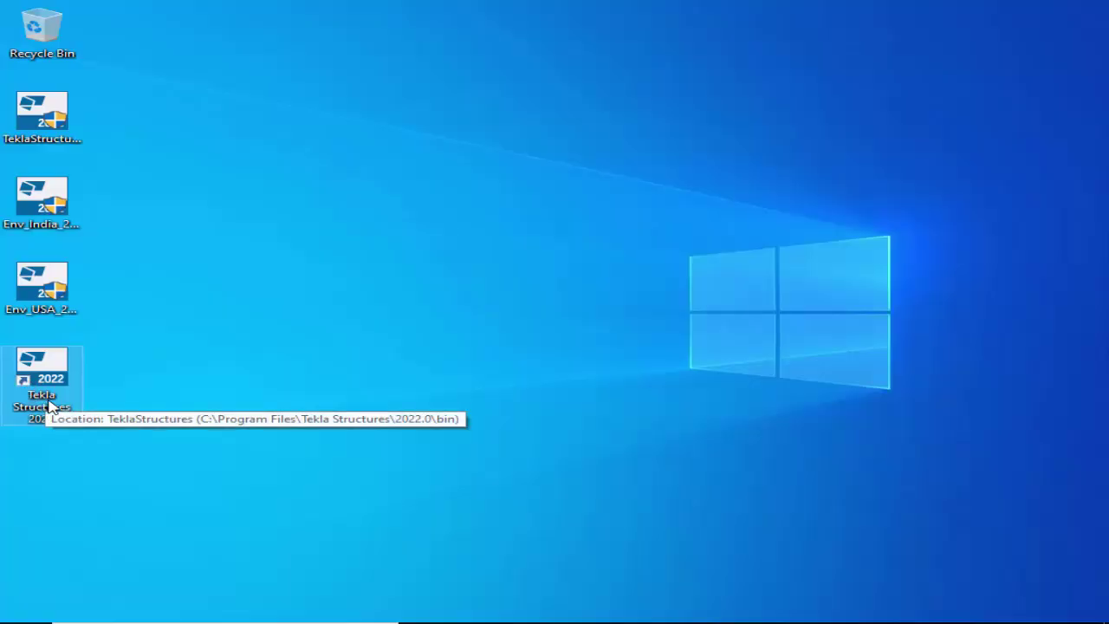
double_click(35, 418)
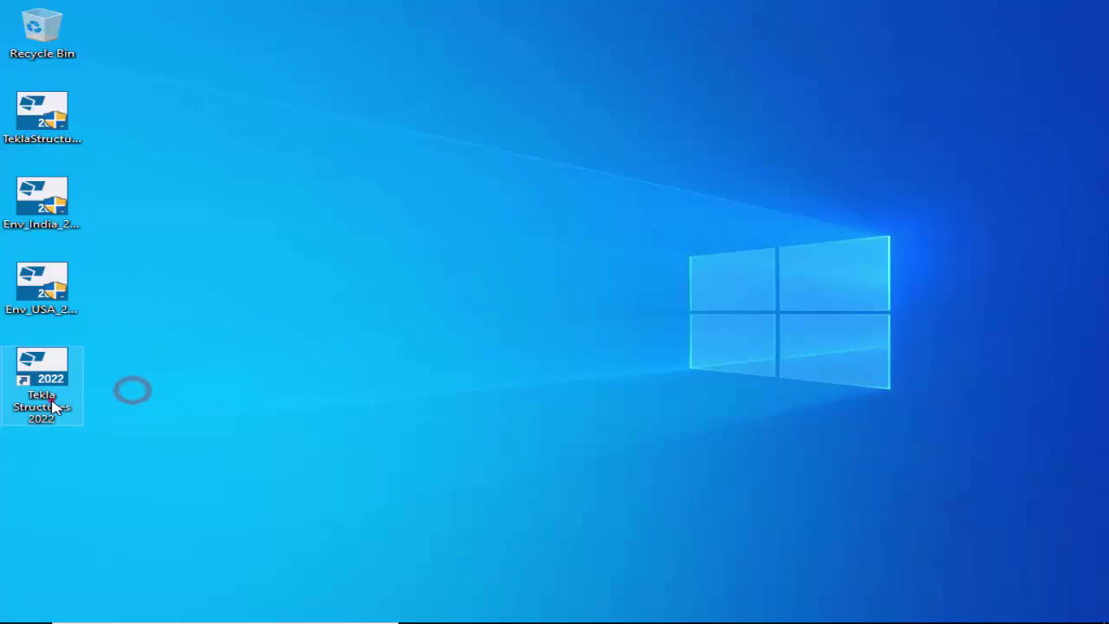
double_click(39, 431)
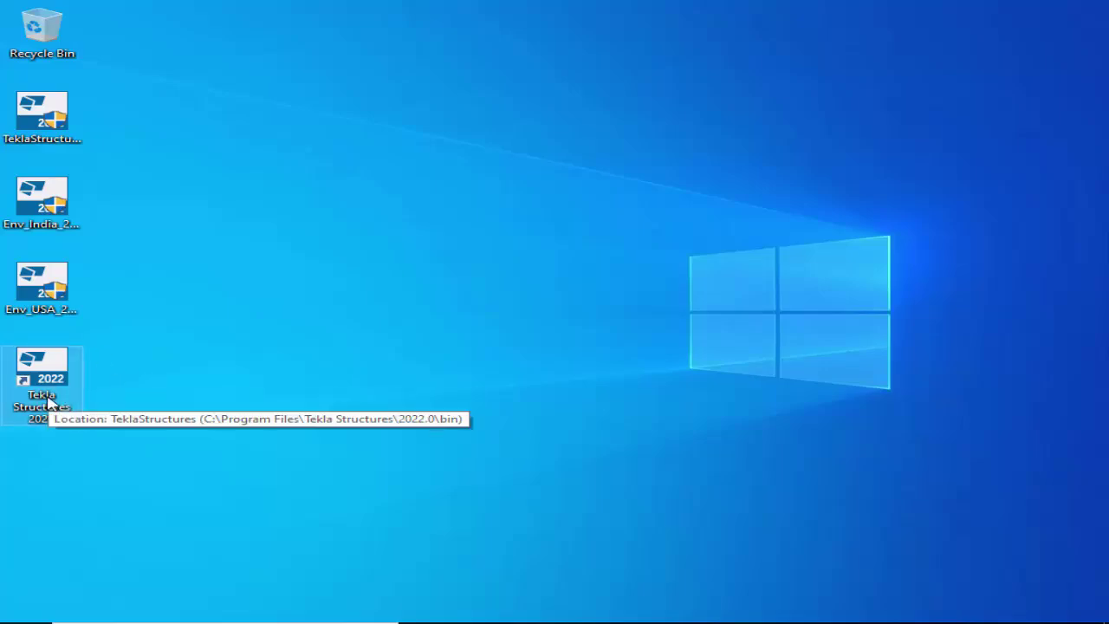
Run the Env_India installer as administrator, keeping English (United States) as setup language.
click(52, 217)
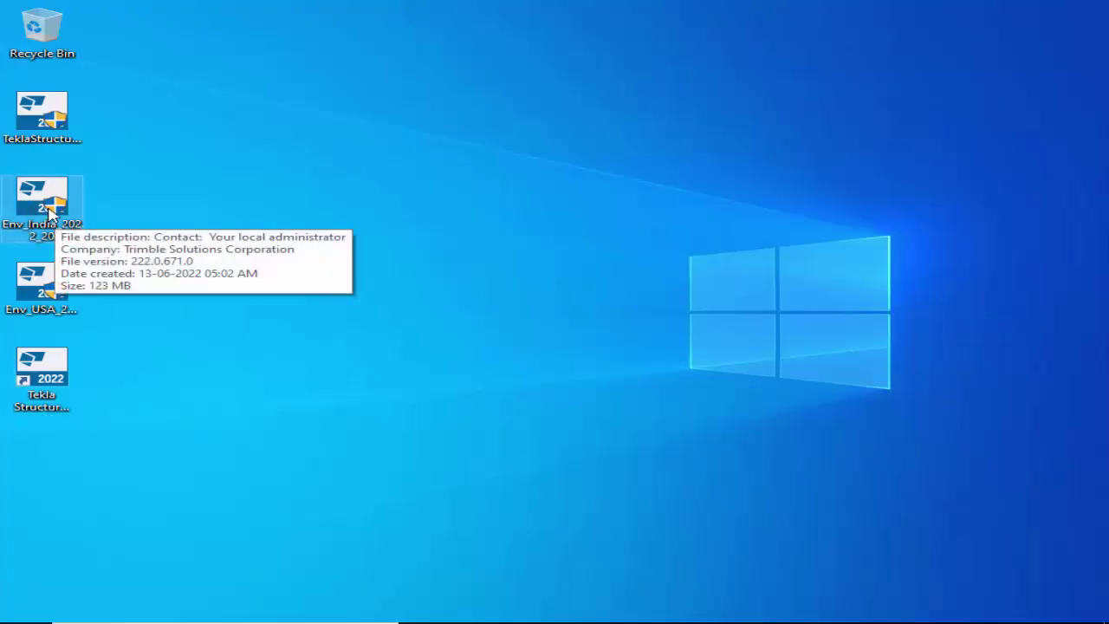
right_click(51, 213)
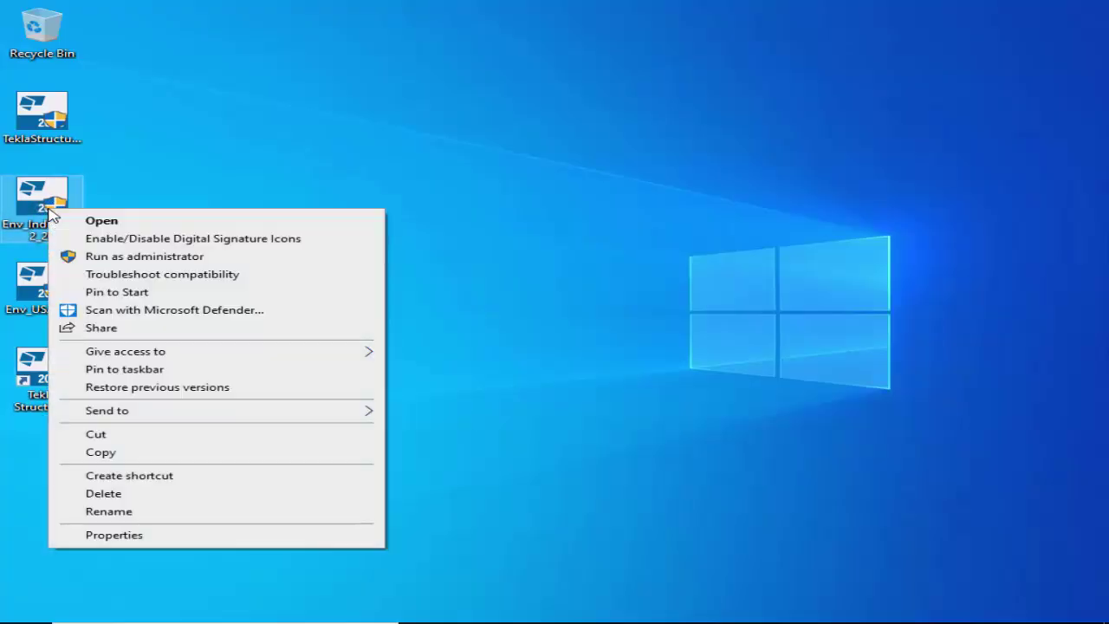
click(124, 257)
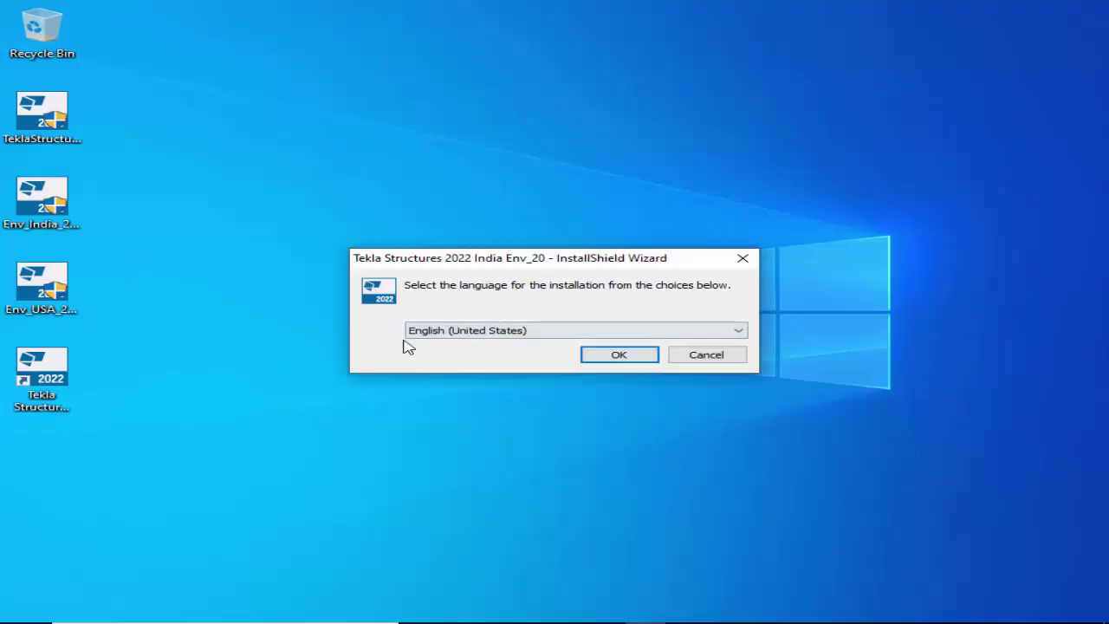
click(561, 330)
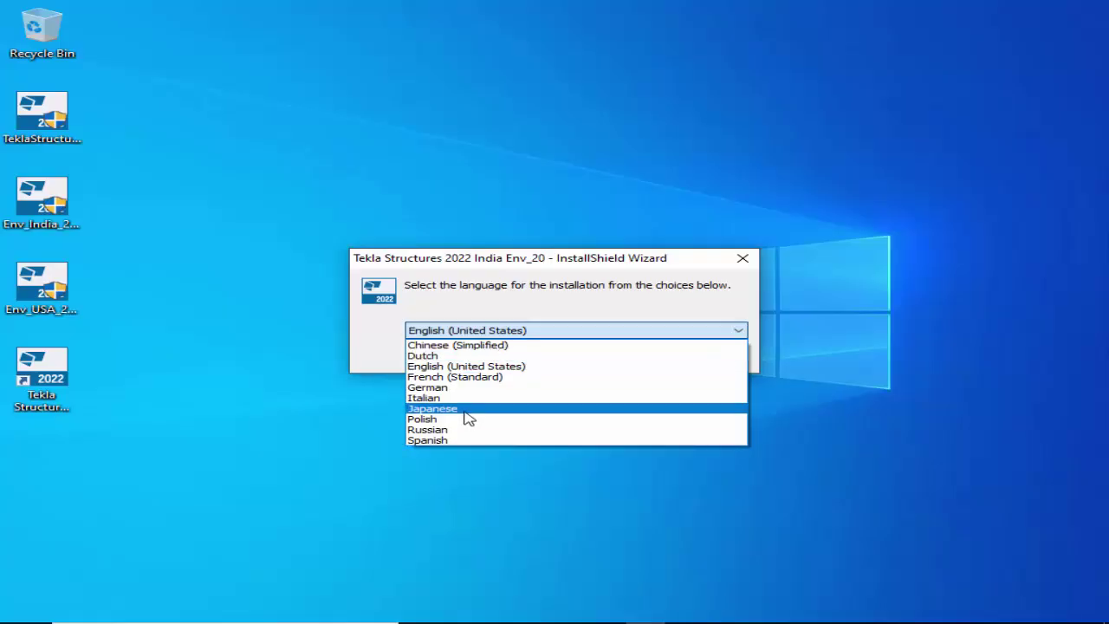
click(482, 305)
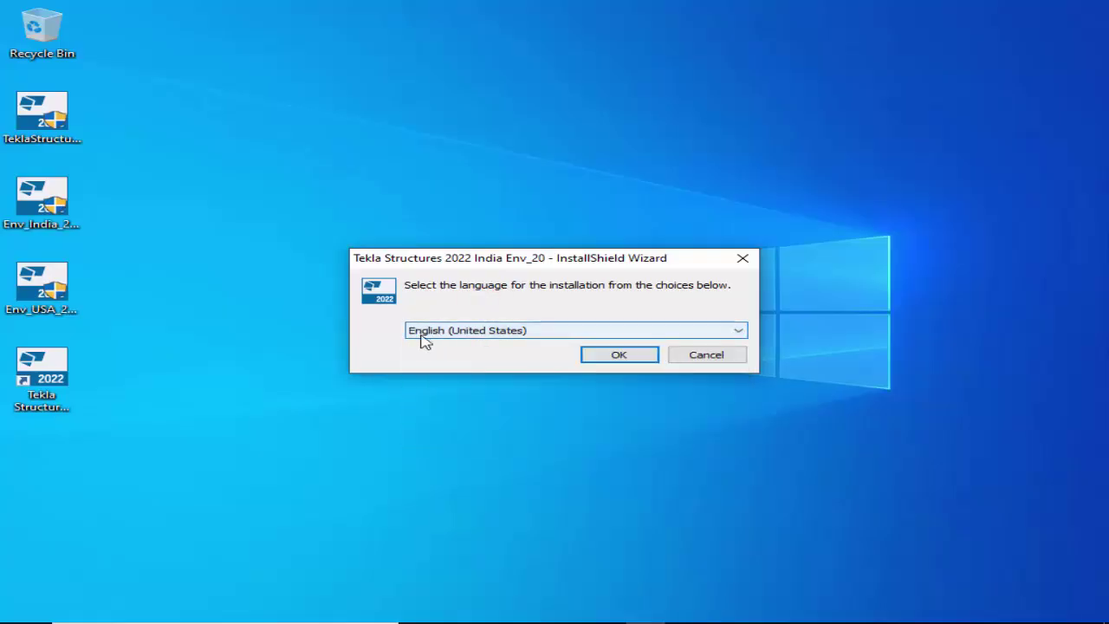
click(617, 359)
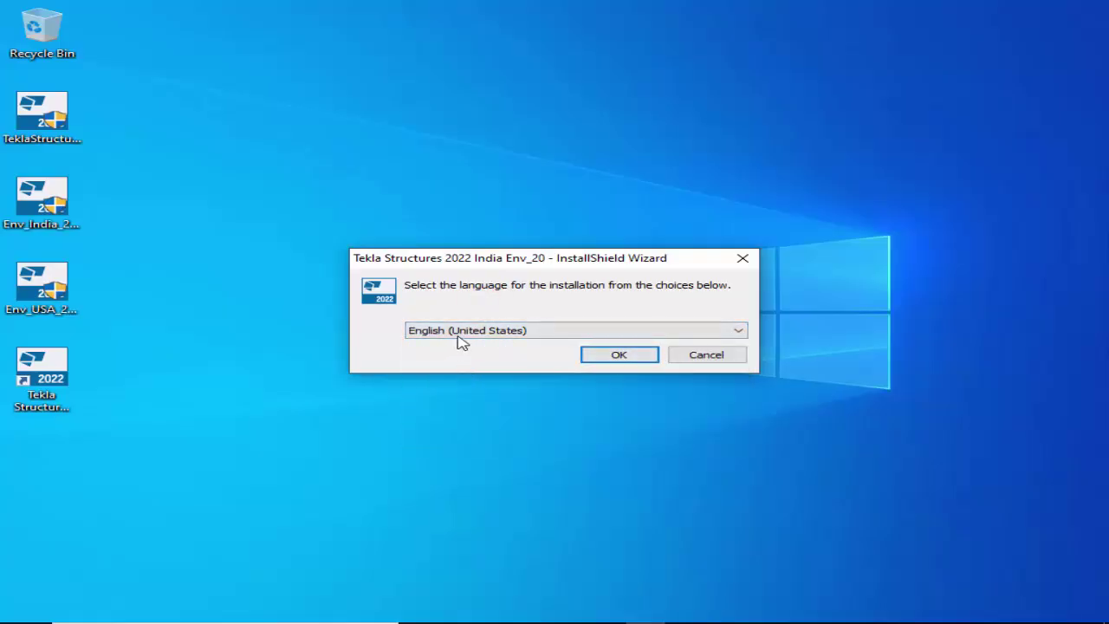
click(622, 359)
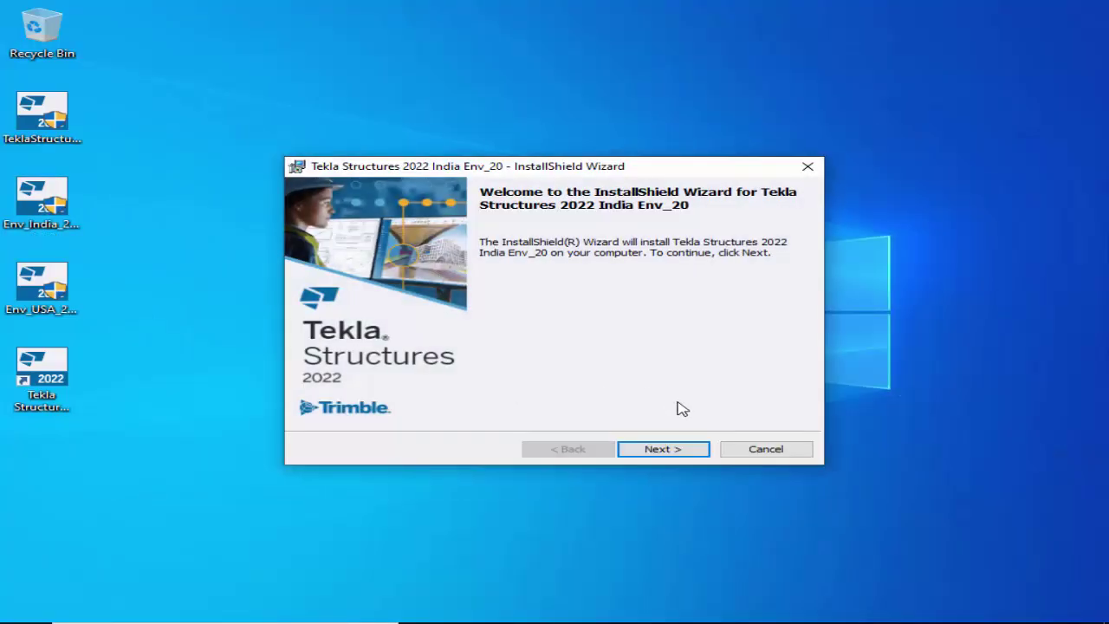
Install the India environment into the default Environments folder, then finish the wizard.
click(663, 450)
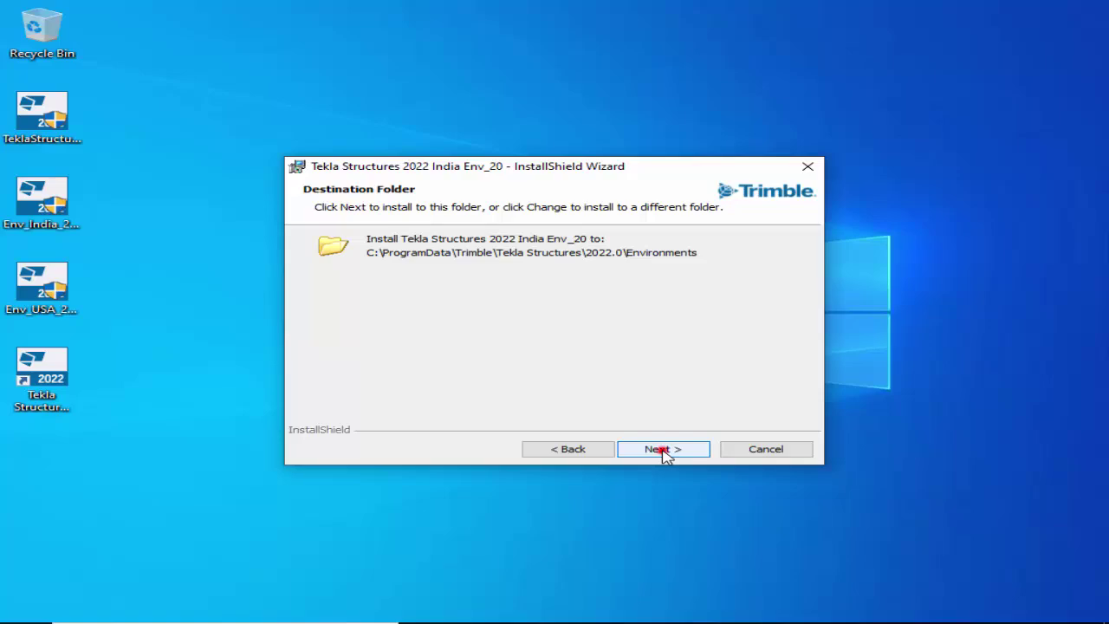
click(663, 449)
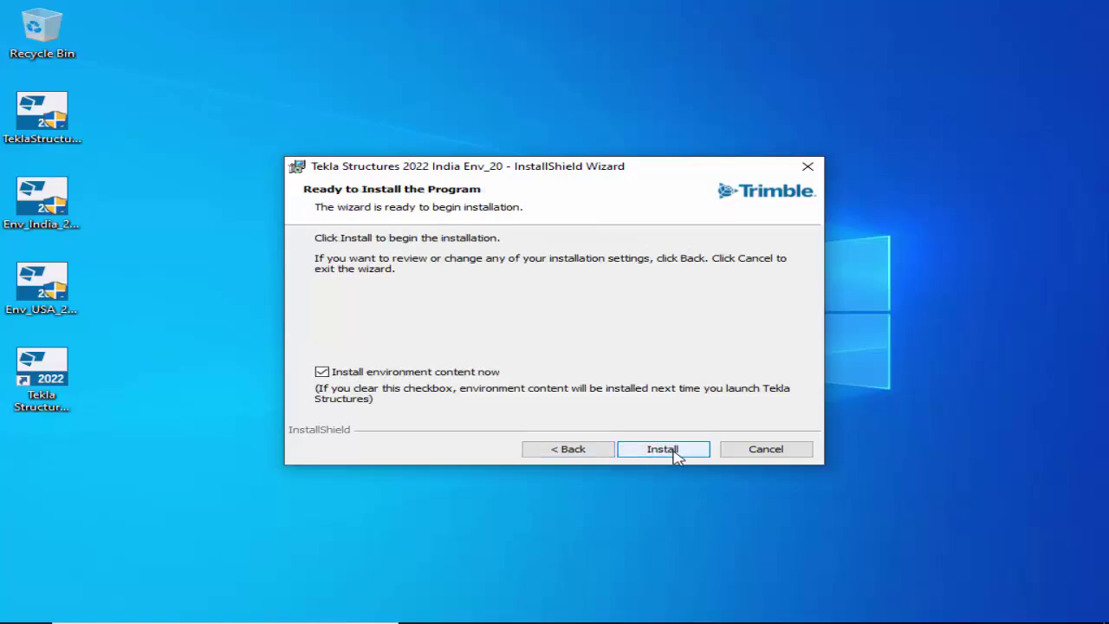
click(667, 451)
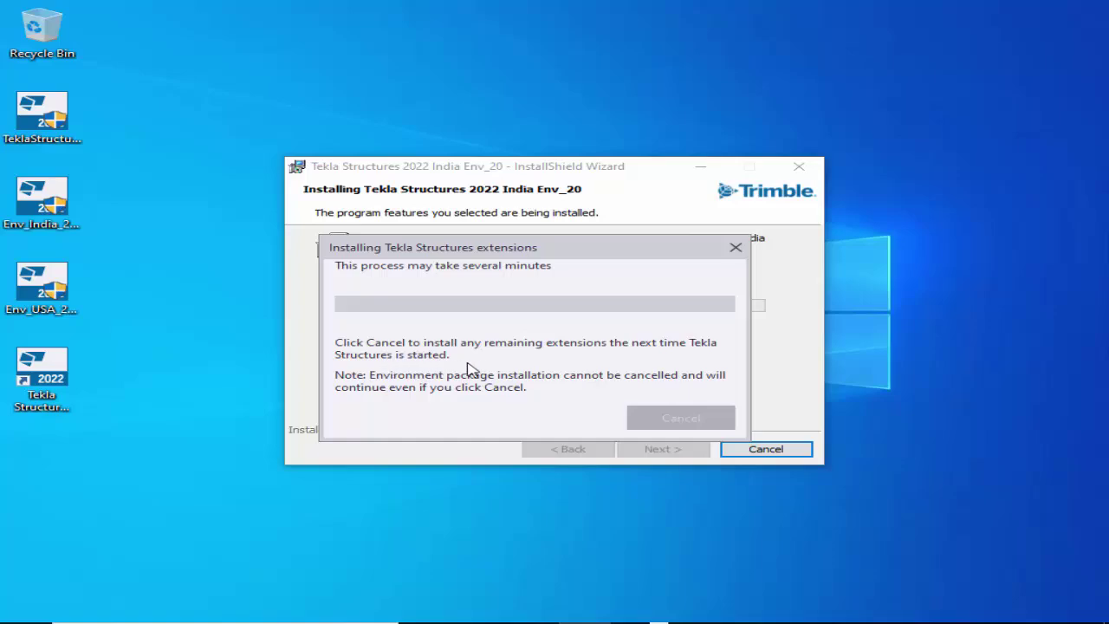
mouse_move(498, 254)
mouse_down()
mouse_move(495, 243)
mouse_move(547, 223)
mouse_move(463, 231)
mouse_move(501, 232)
mouse_up()
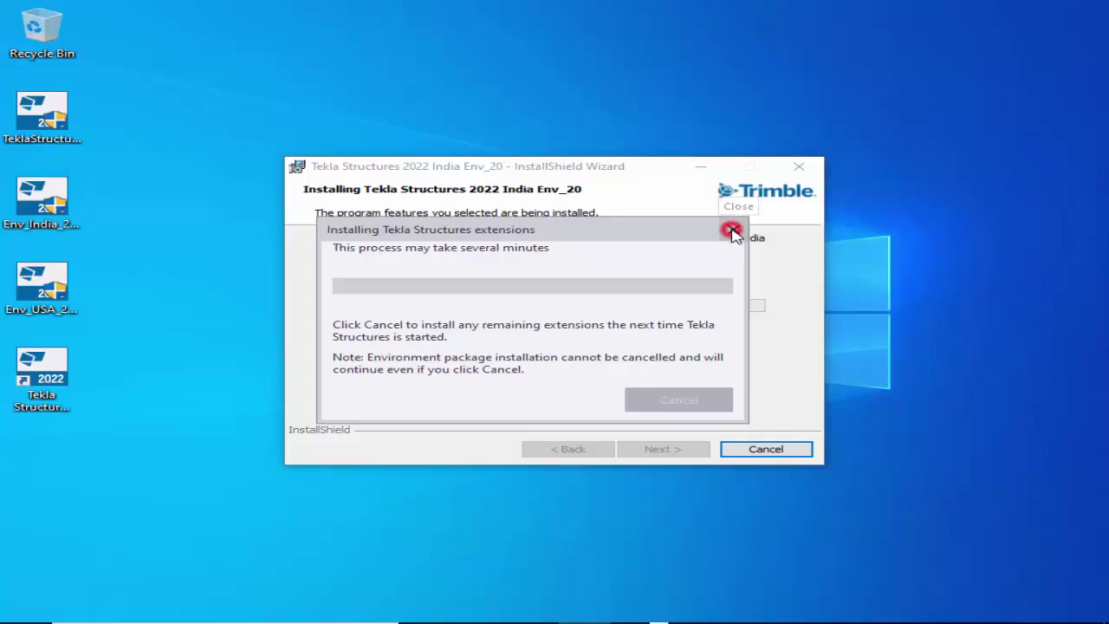
click(733, 233)
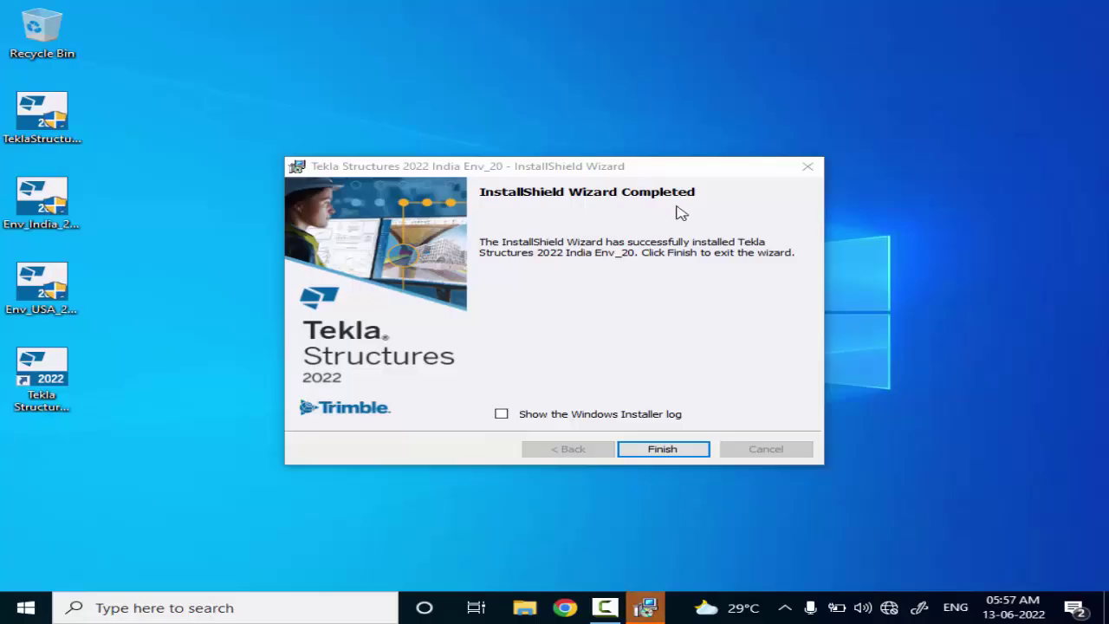
click(663, 449)
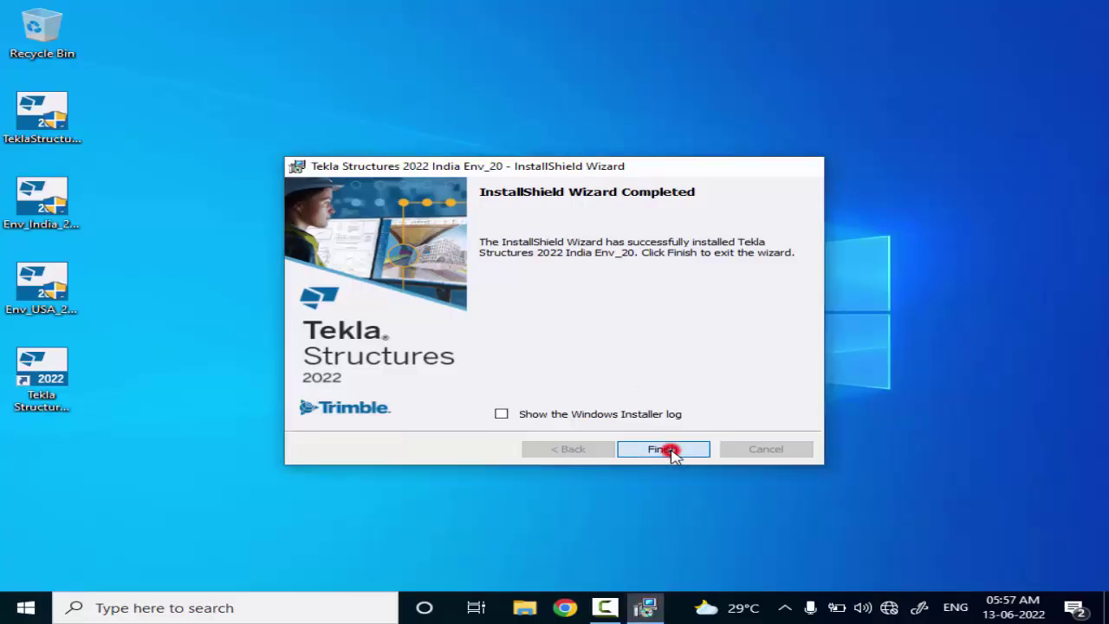
key(shift+F10)
key(Down)
key(Down)
key(Down)
Refresh the Windows desktop from its context menu.
key(Return)
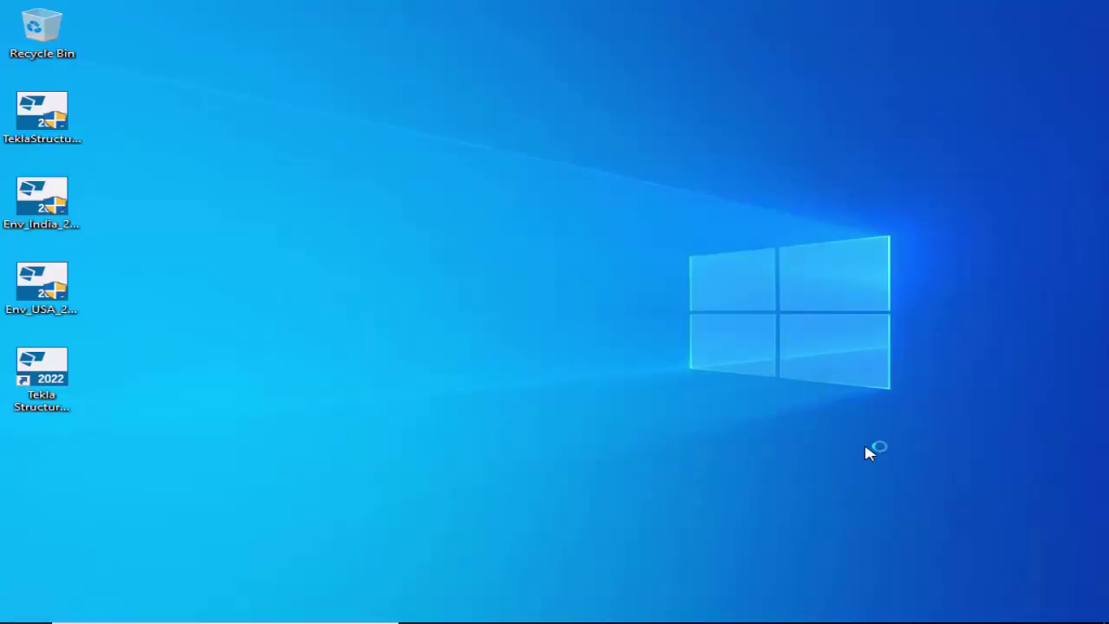
key(shift+F10)
key(Down)
key(Down)
key(Down)
key(Return)
Select the Tekla Structures 2022 shortcut and open it from its context menu.
key(End)
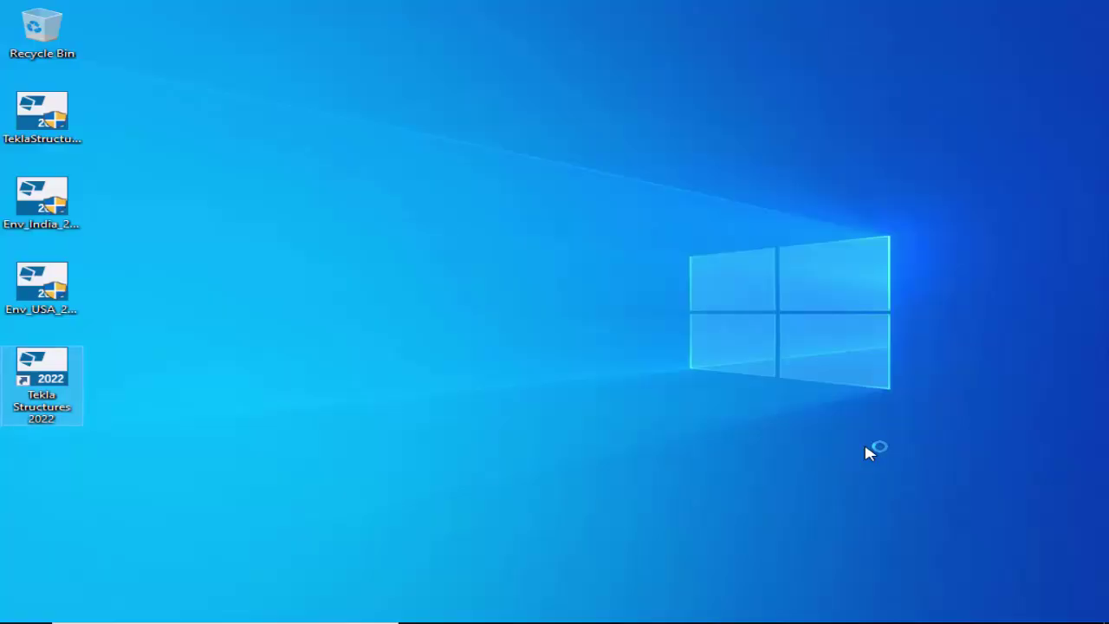
key(shift+F10)
key(Down)
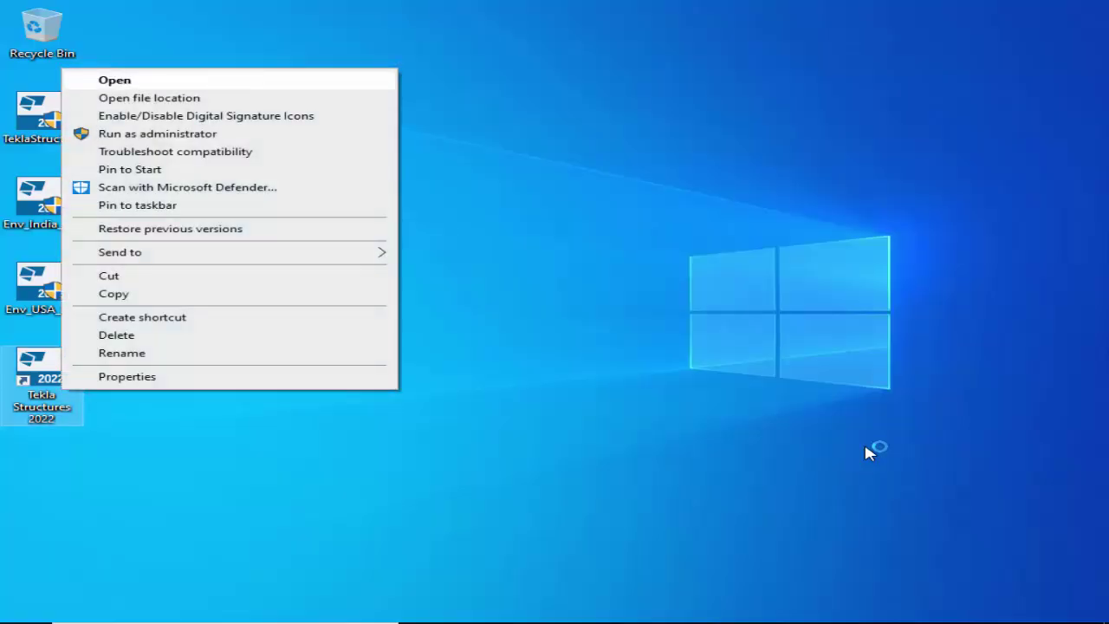
key(Return)
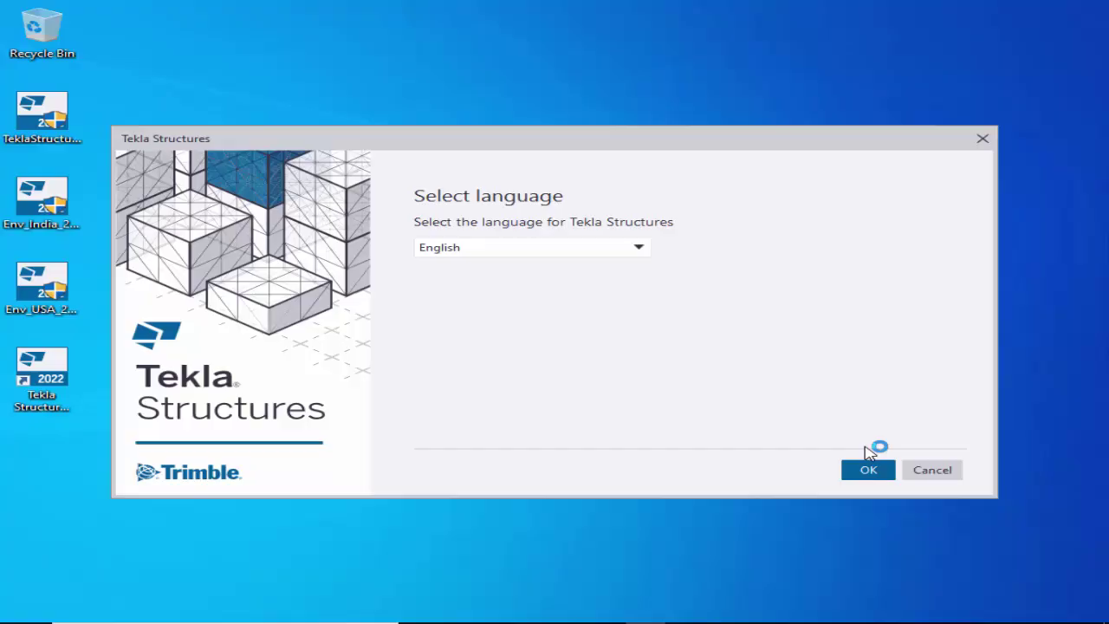
Keep English as the Tekla Structures program language and continue to sign-in.
key(alt+Down)
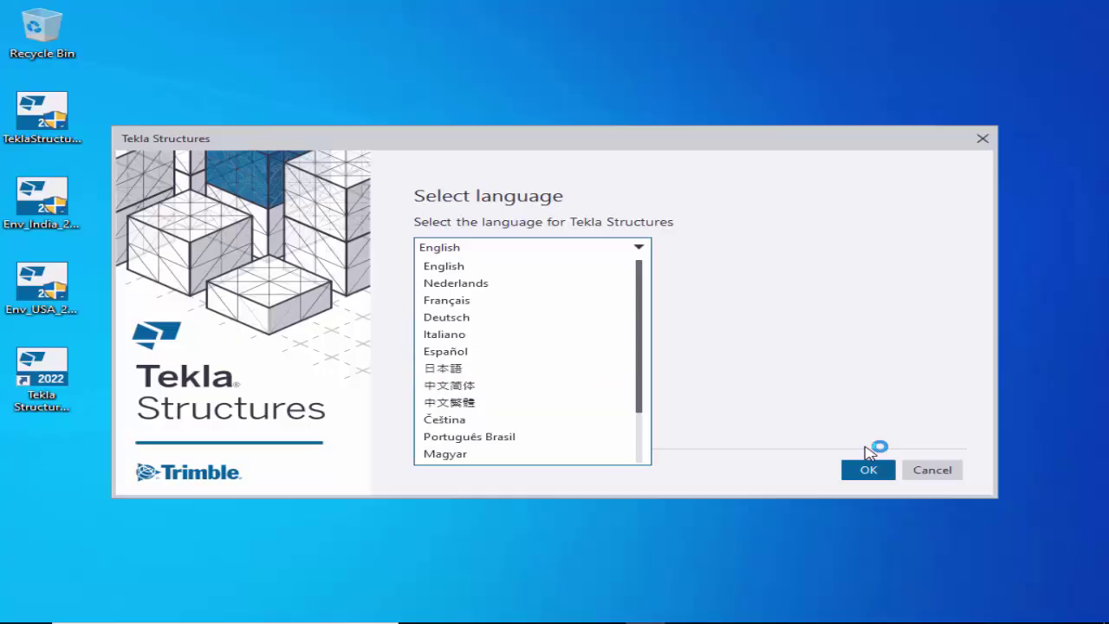
scroll(520, 385, down, 2)
key(Up)
key(Up)
key(Up)
key(Up)
key(Up)
key(Up)
key(Up)
key(Up)
key(Up)
key(Up)
key(Up)
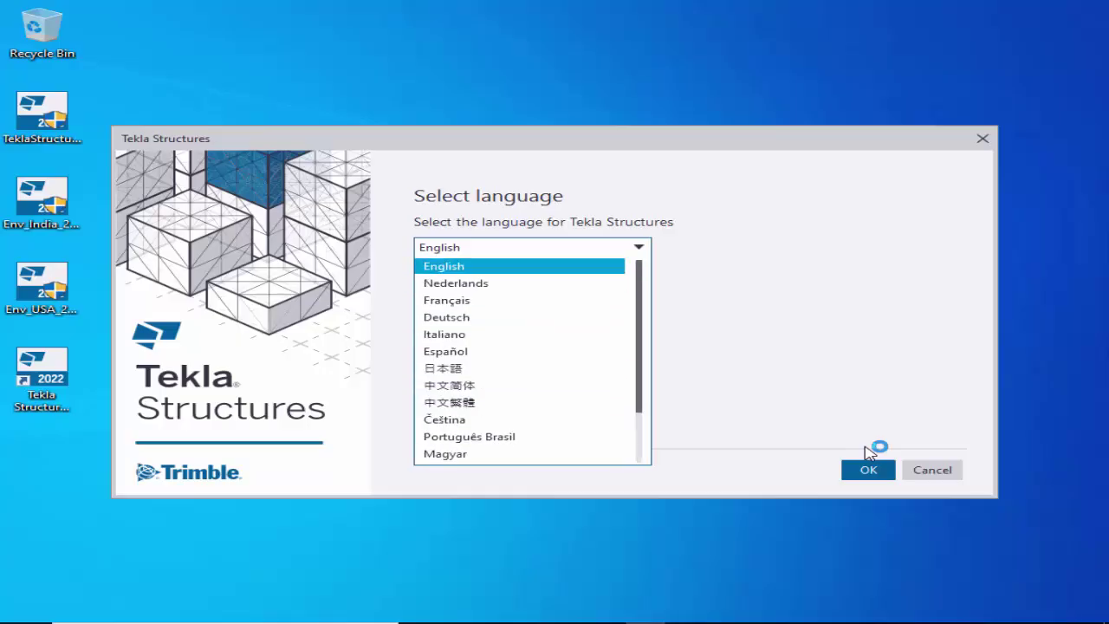
key(Return)
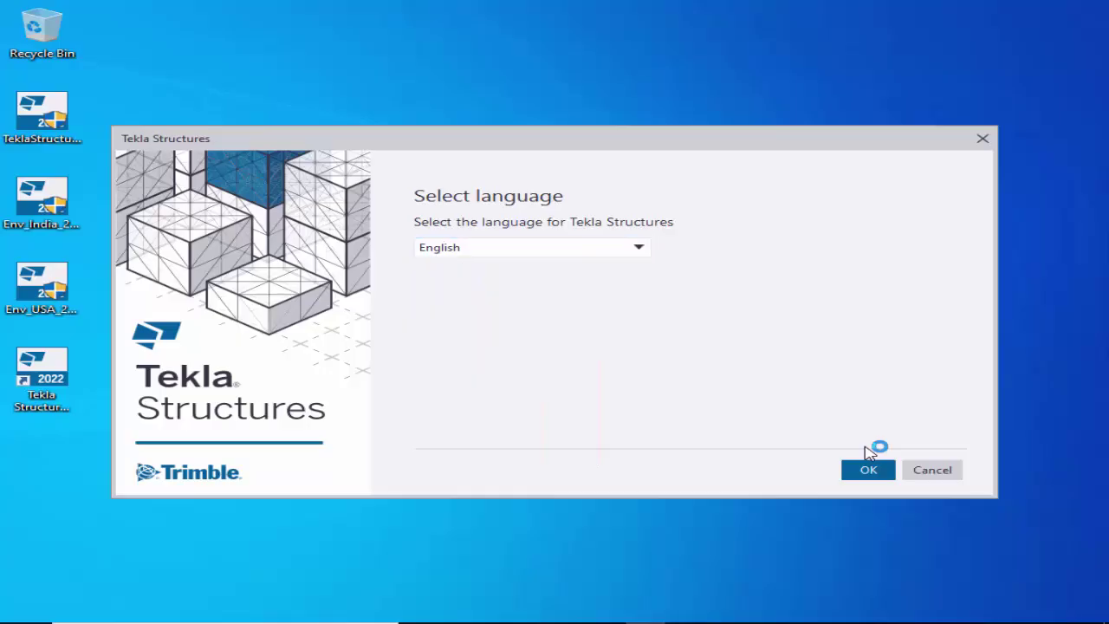
key(Return)
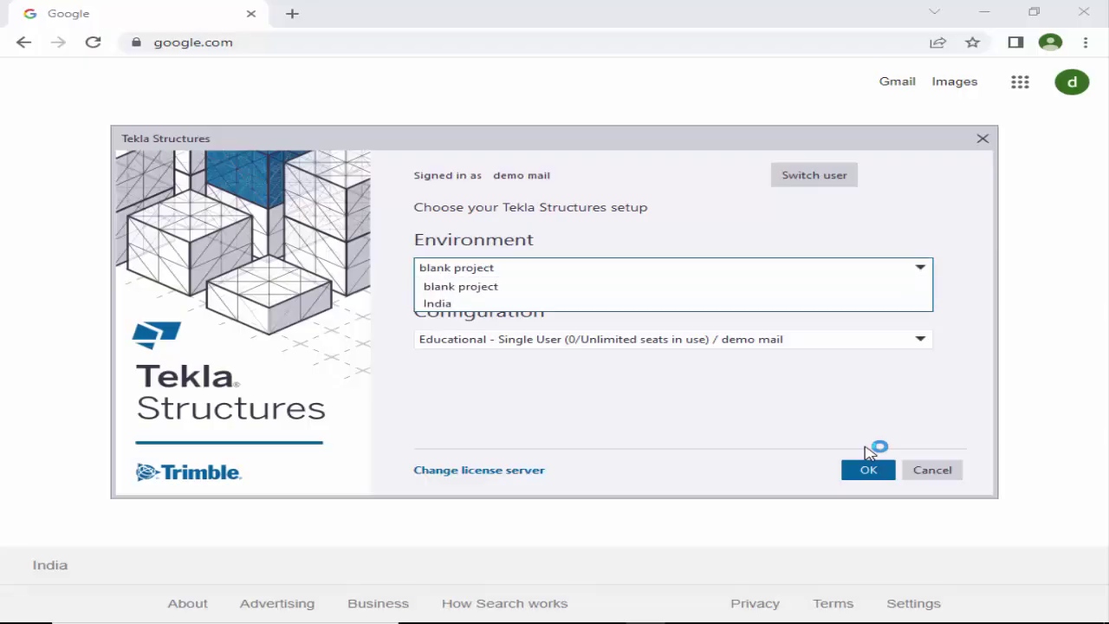
Pick India environment, Steel Detailer role and Educational configuration, then confirm.
key(Down)
key(Up)
key(Down)
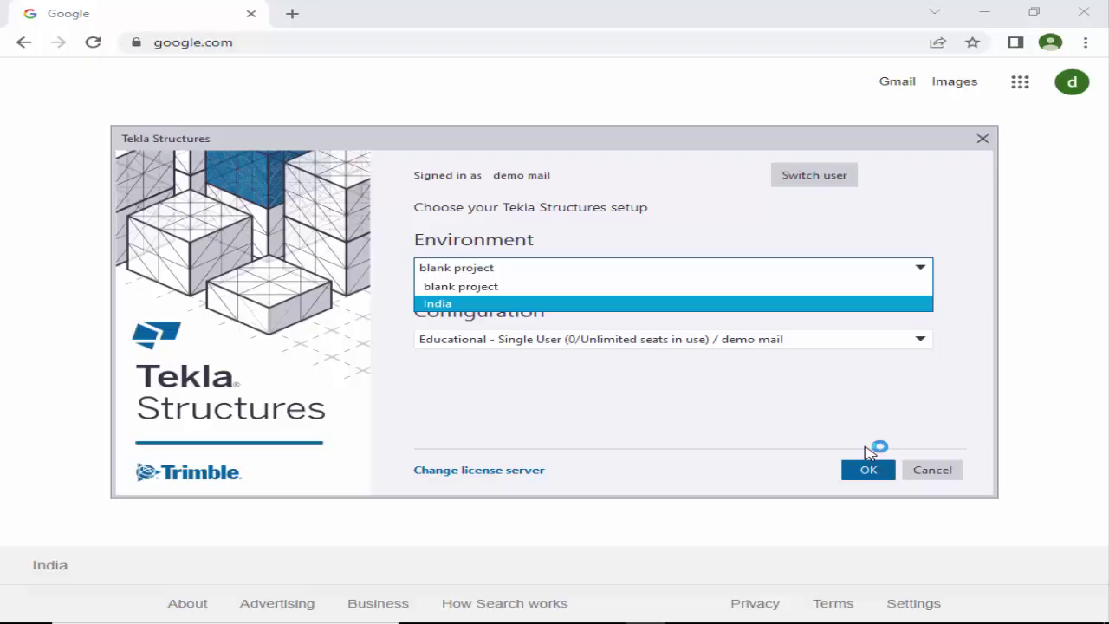
key(Return)
key(alt+Down)
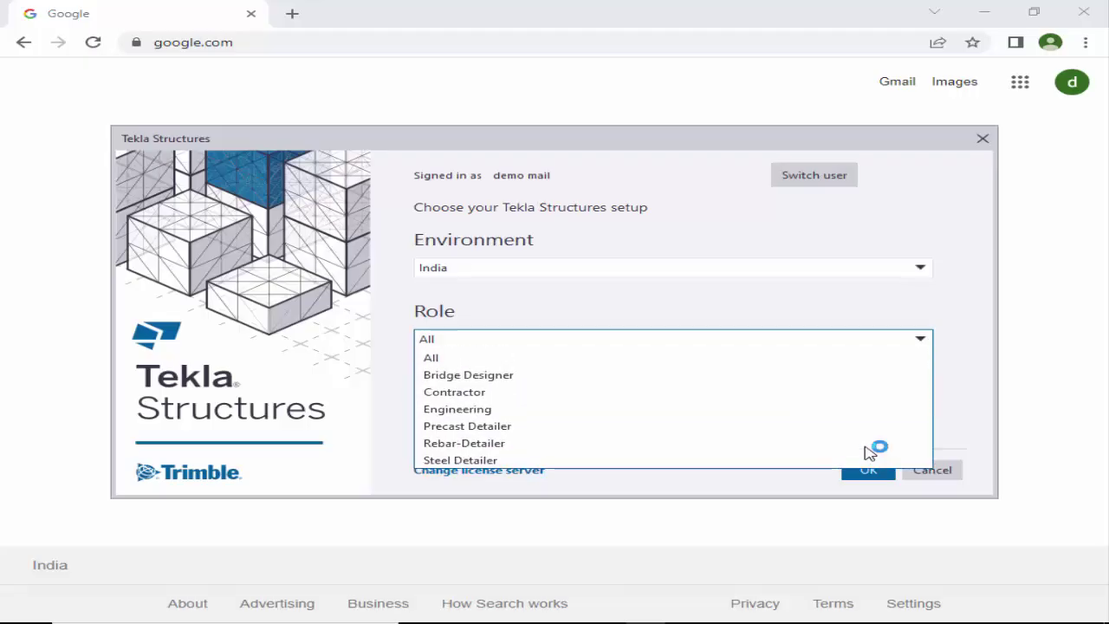
key(Down)
key(Down)
key(Down)
key(Down)
key(Down)
key(Down)
key(Return)
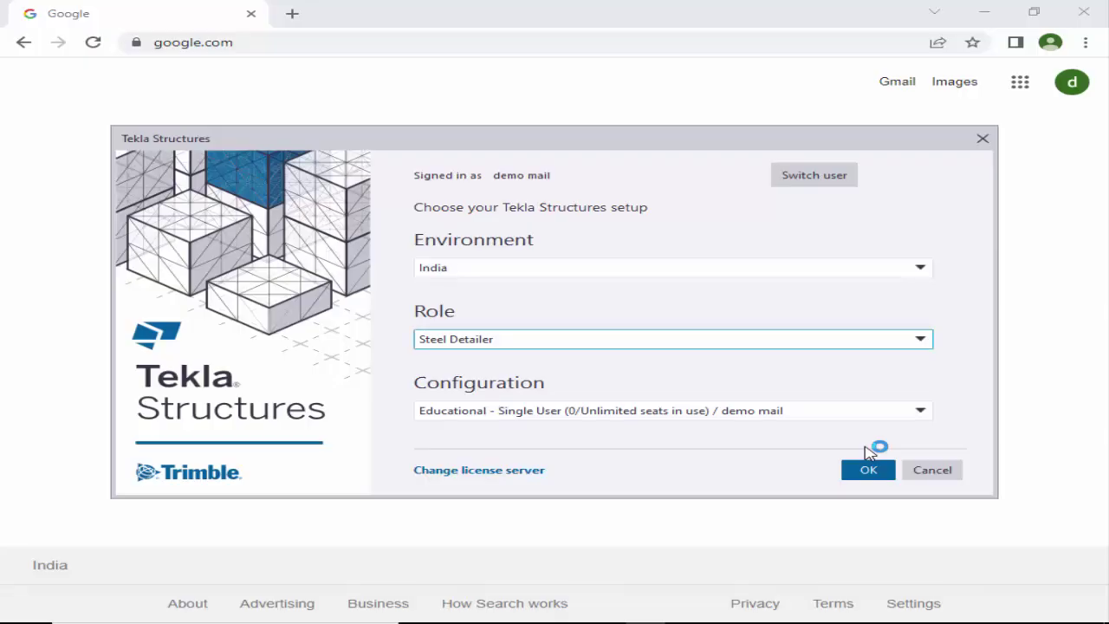
key(Tab)
key(alt+Down)
key(Return)
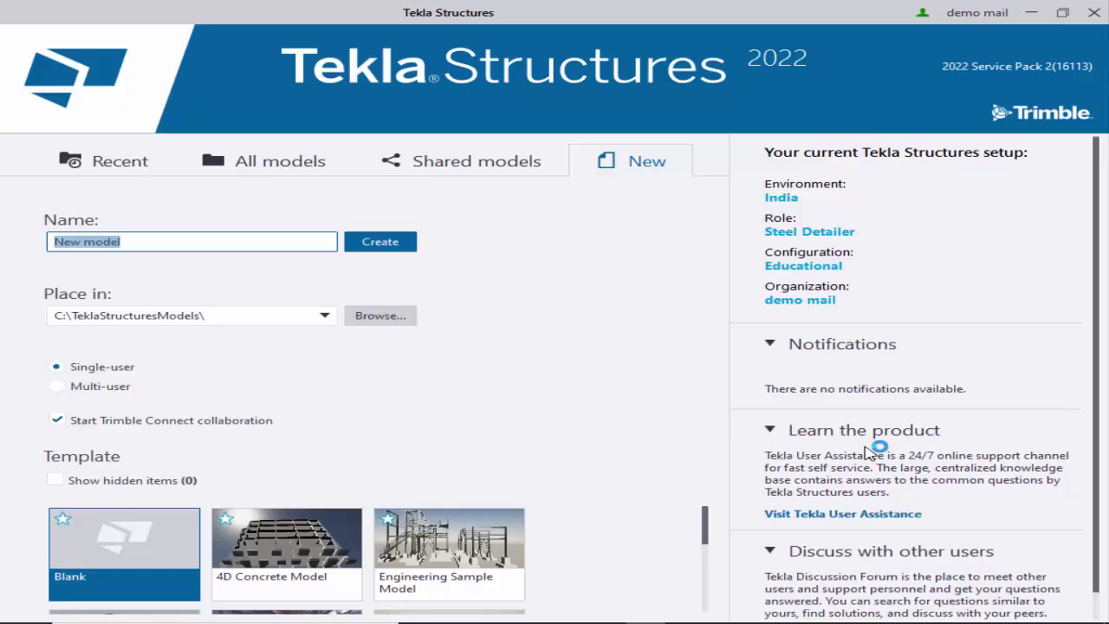
Enter 'project 1' as the new model's name.
text(projec)
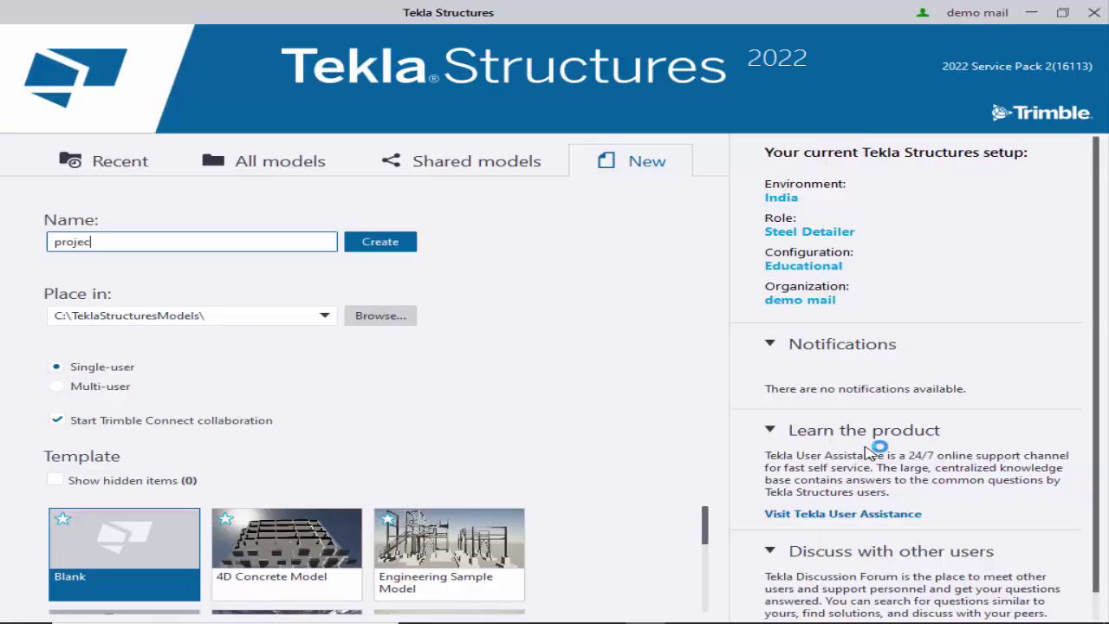
text(t 1)
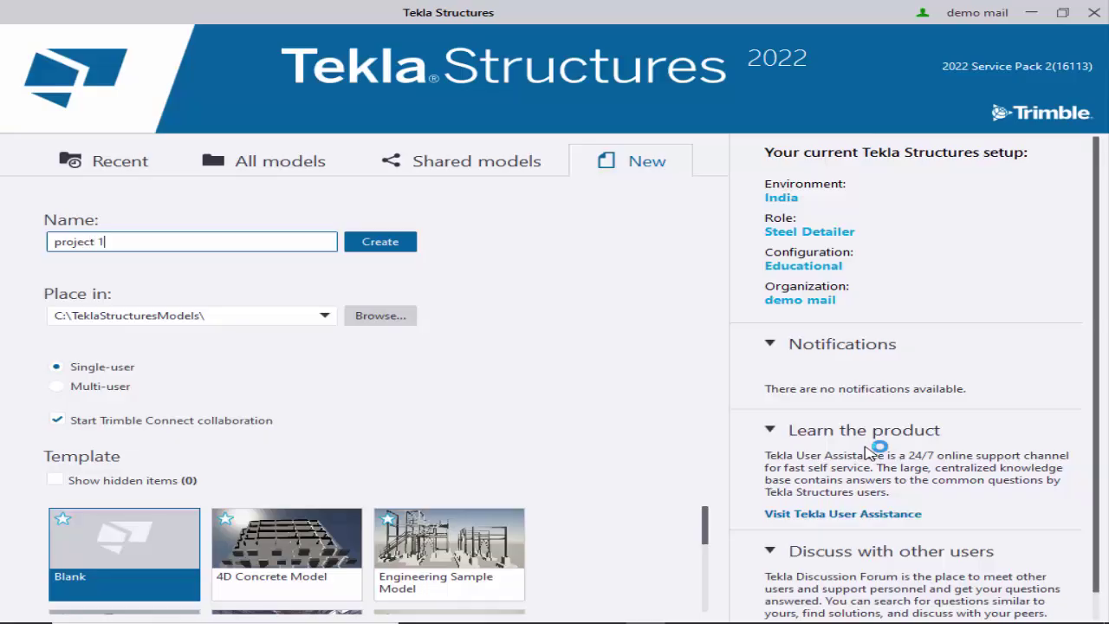